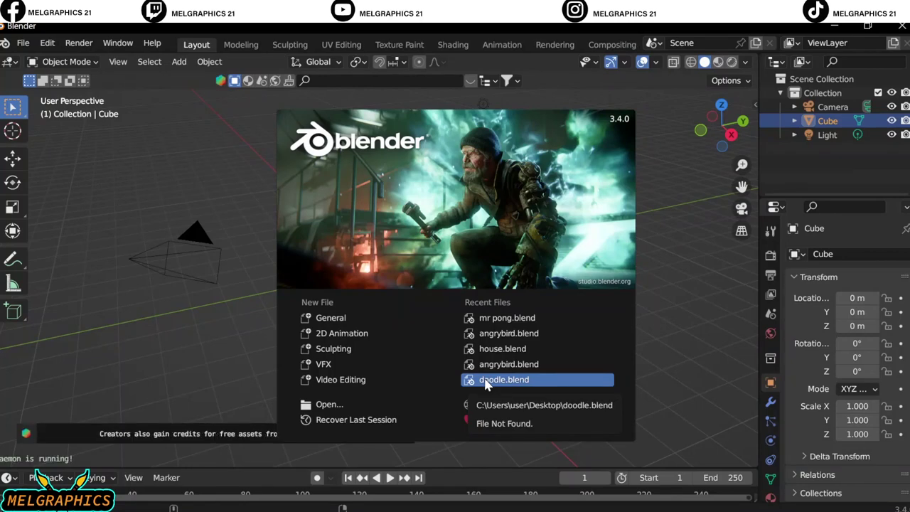
Delete the default camera, cube and light, then add a UV sphere for the head.
{"action": "left_click", "coordinate": [676, 269]}
{"action": "key", "text": "KP_1"}
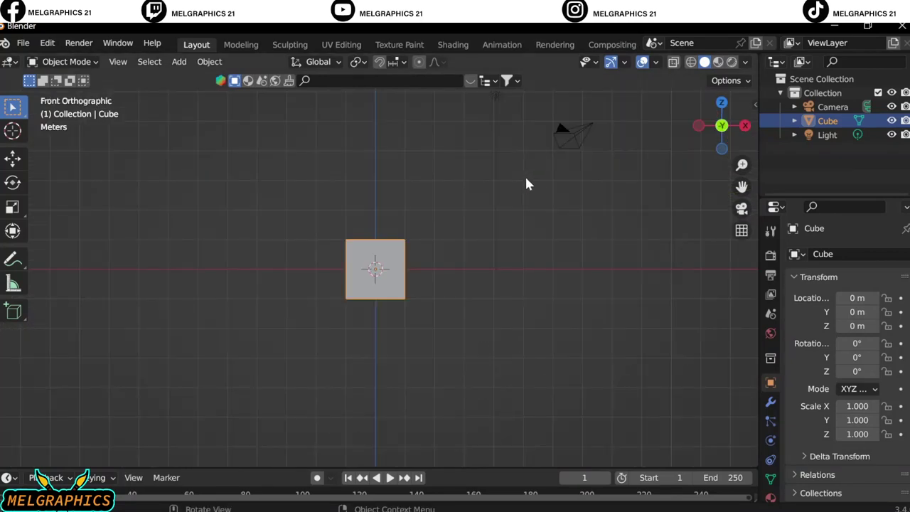
{"action": "key", "text": "a"}
{"action": "key", "text": "Delete"}
{"action": "key", "text": "shift+a"}
{"action": "left_click", "coordinate": [341, 274]}
Make the head sphere smooth-shaded.
{"action": "scroll", "coordinate": [376, 302], "scroll_direction": "up", "scroll_amount": 2}
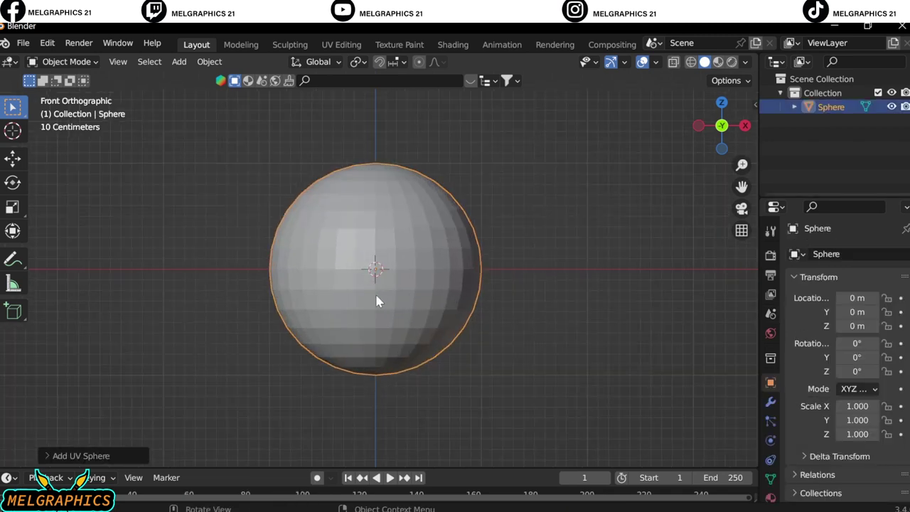
{"action": "scroll", "coordinate": [373, 307], "scroll_direction": "up", "scroll_amount": 2}
{"action": "left_click", "coordinate": [64, 61]}
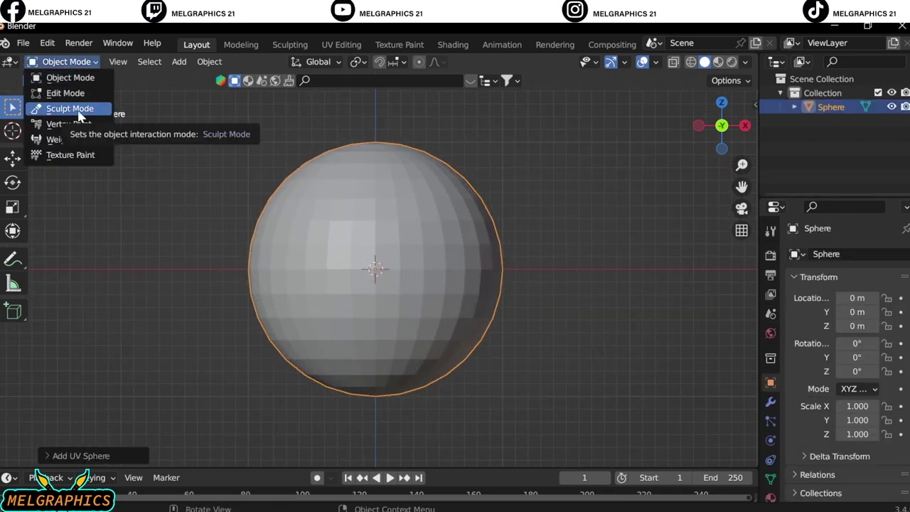
{"action": "right_click", "coordinate": [234, 221]}
{"action": "left_click", "coordinate": [227, 223]}
Clear the selection and add a second UV sphere.
{"action": "left_click", "coordinate": [562, 266]}
{"action": "key", "text": "shift+a"}
{"action": "left_click", "coordinate": [601, 276]}
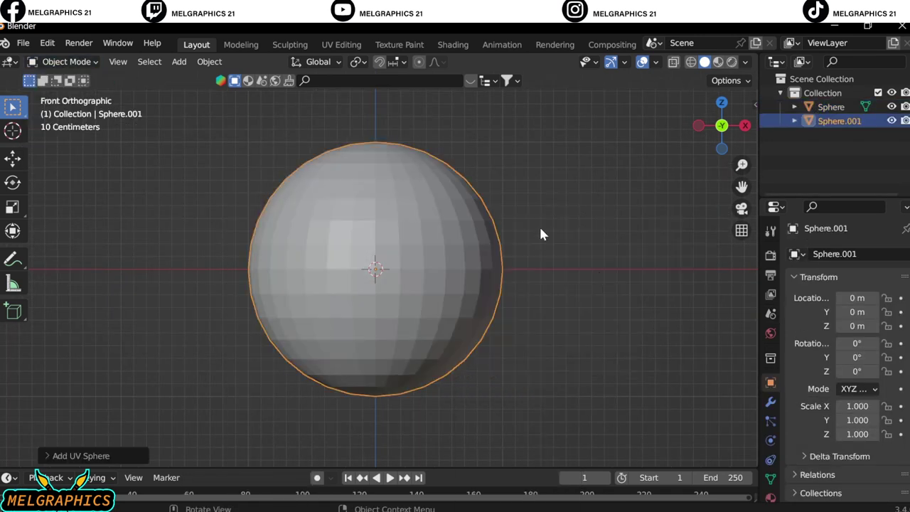
Shrink the new sphere to 0.202 and place it upper right, in front of the head.
{"action": "key", "text": "s"}
{"action": "left_click", "coordinate": [406, 277]}
{"action": "key", "text": "g"}
{"action": "left_click", "coordinate": [454, 264]}
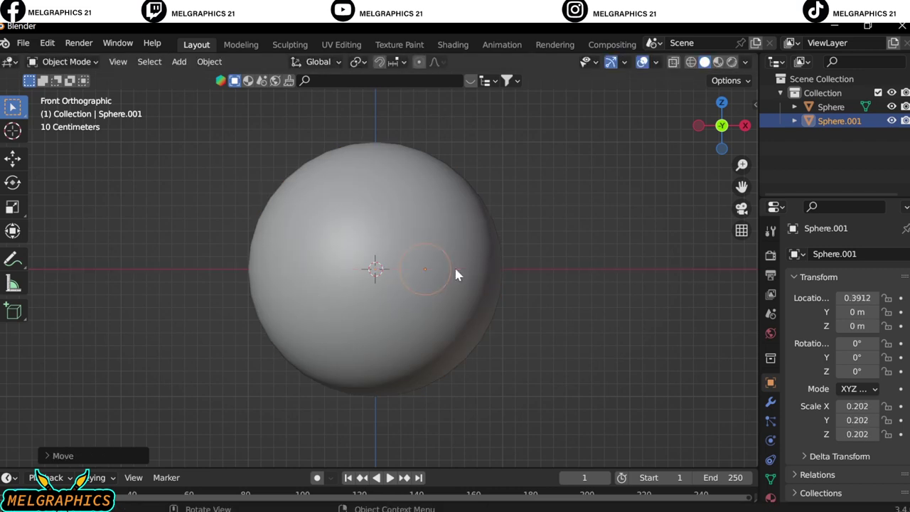
{"action": "key", "text": "KP_3"}
{"action": "key", "text": "g"}
{"action": "key", "text": "y"}
{"action": "left_click", "coordinate": [304, 253]}
Flatten the small sphere into a thin disc (Scale Y 0.042) resting on the head's surface.
{"action": "key", "text": "n"}
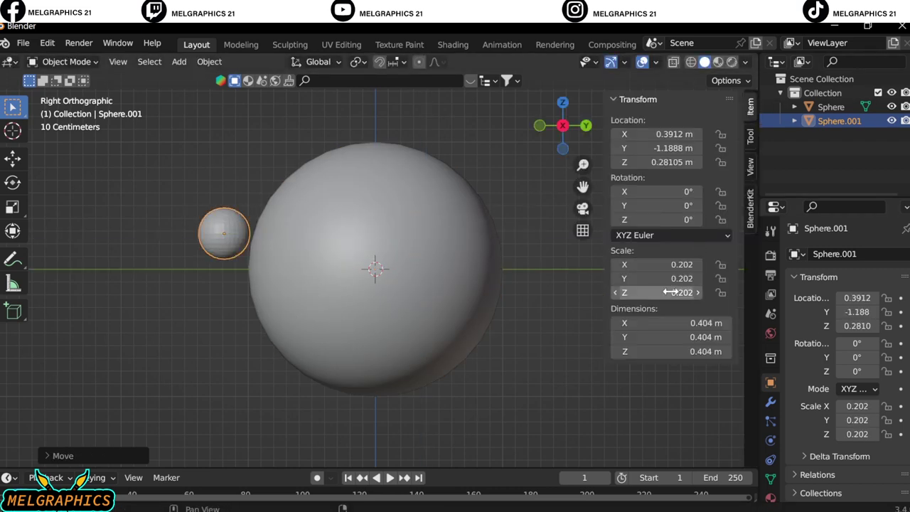
{"action": "left_click_drag", "start_coordinate": [668, 278], "coordinate": [640, 278]}
{"action": "left_click", "coordinate": [224, 232]}
{"action": "key", "text": "g"}
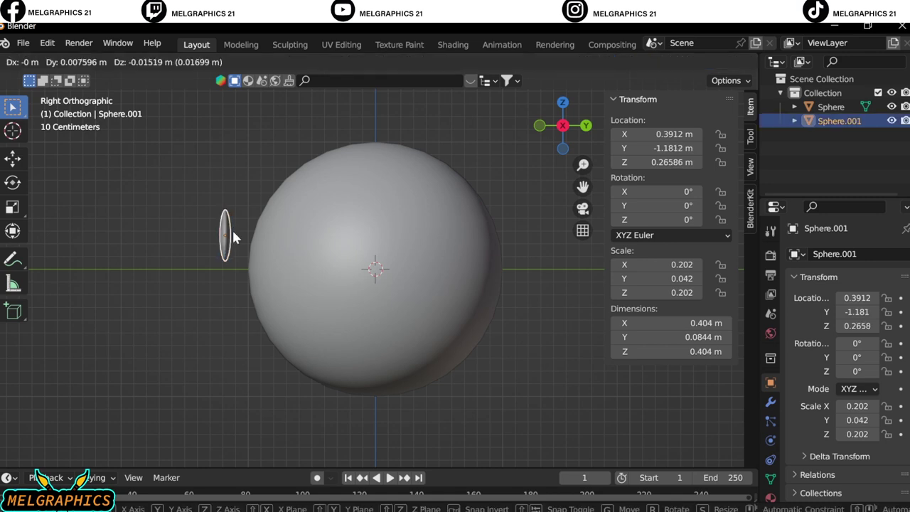
{"action": "key", "text": "y"}
{"action": "left_click", "coordinate": [273, 239]}
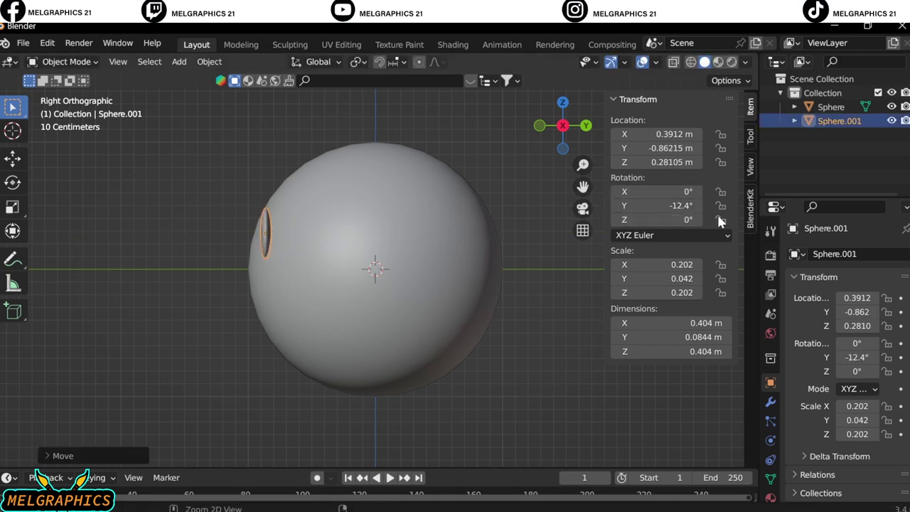
Reset the disc's tilt to 0°, spin it about its facing axis, and enlarge it to 0.277.
{"action": "key", "text": "KP_1"}
{"action": "left_click_drag", "start_coordinate": [653, 205], "coordinate": [643, 205]}
{"action": "left_click_drag", "start_coordinate": [653, 219], "coordinate": [672, 219]}
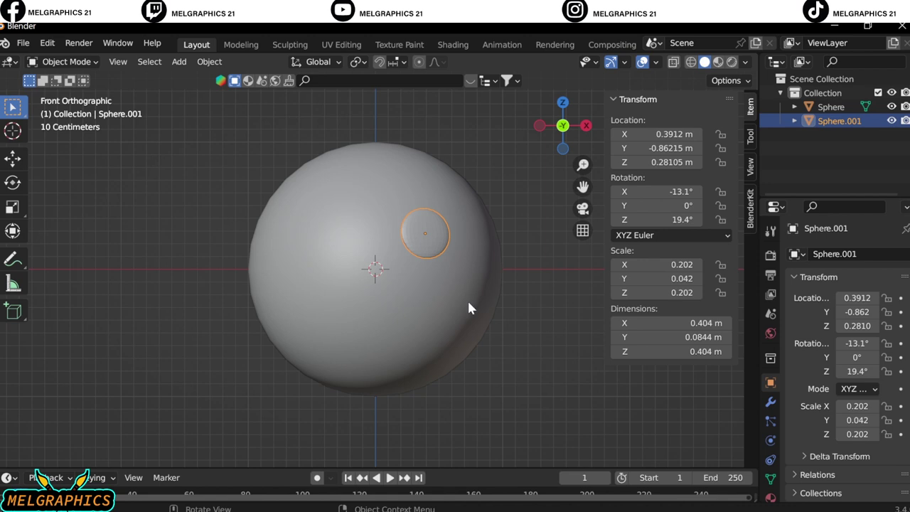
{"action": "scroll", "coordinate": [468, 307], "scroll_direction": "up", "scroll_amount": 2}
{"action": "key", "text": "KP_Decimal"}
{"action": "key", "text": "s"}
{"action": "left_click", "coordinate": [419, 312]}
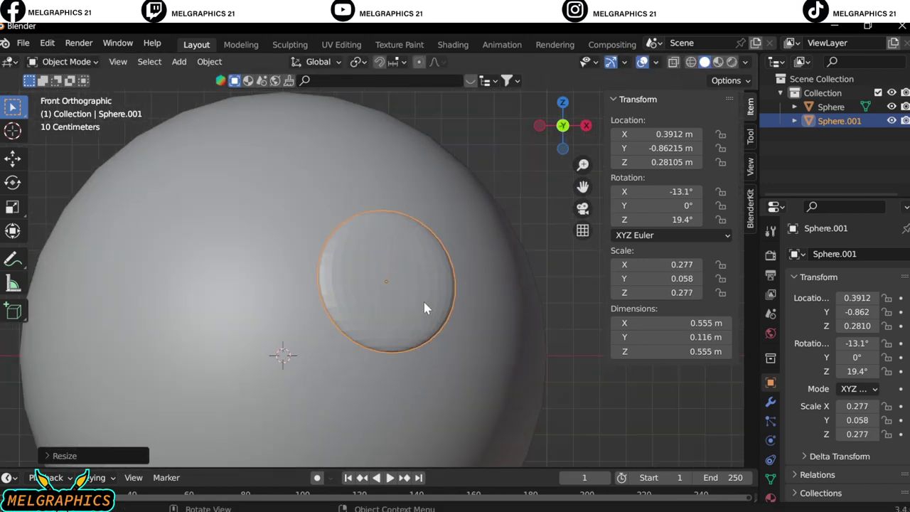
Cut the disc diagonally with Sculpt Mode's Line Project, keeping the lower-right half, then return to Object Mode.
{"action": "left_click", "coordinate": [66, 61]}
{"action": "left_click", "coordinate": [71, 108]}
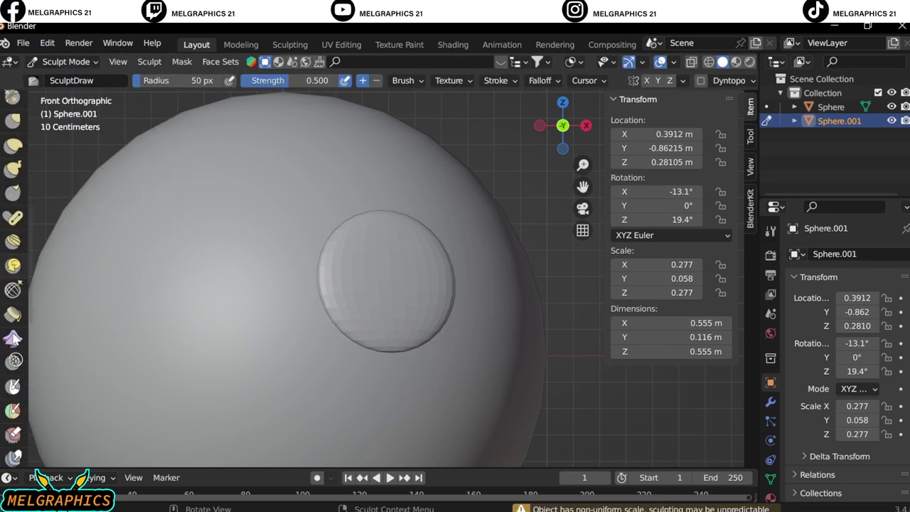
{"action": "left_click", "coordinate": [13, 380]}
{"action": "left_click_drag", "start_coordinate": [334, 327], "coordinate": [455, 195]}
{"action": "key", "text": "ctrl+z"}
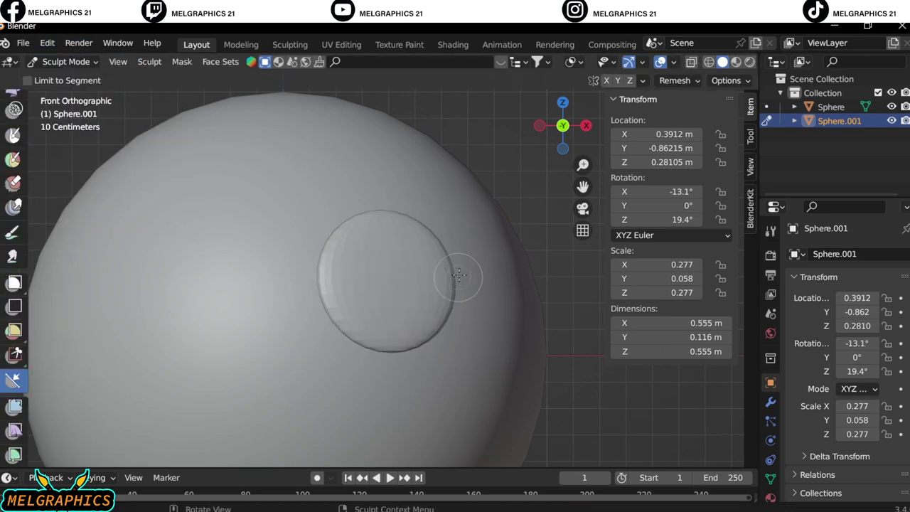
{"action": "left_click_drag", "start_coordinate": [444, 244], "coordinate": [325, 340]}
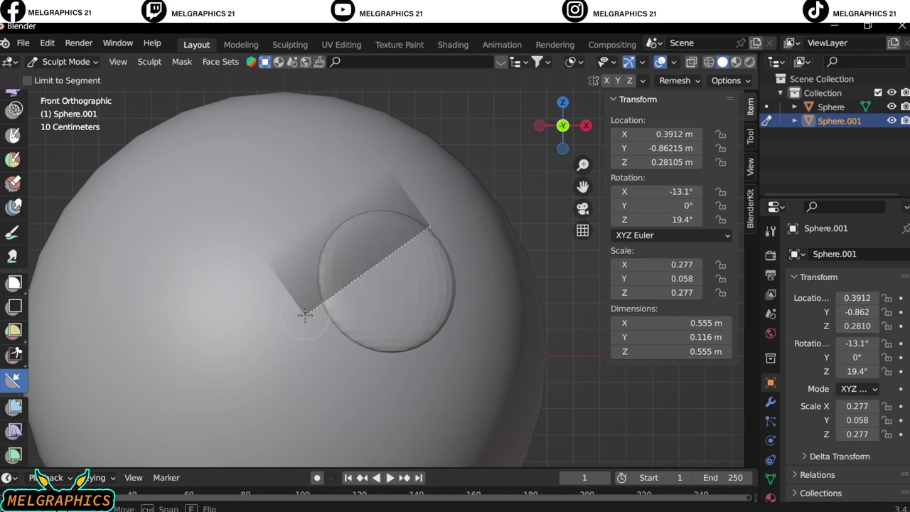
{"action": "left_click", "coordinate": [66, 62]}
{"action": "left_click", "coordinate": [71, 76]}
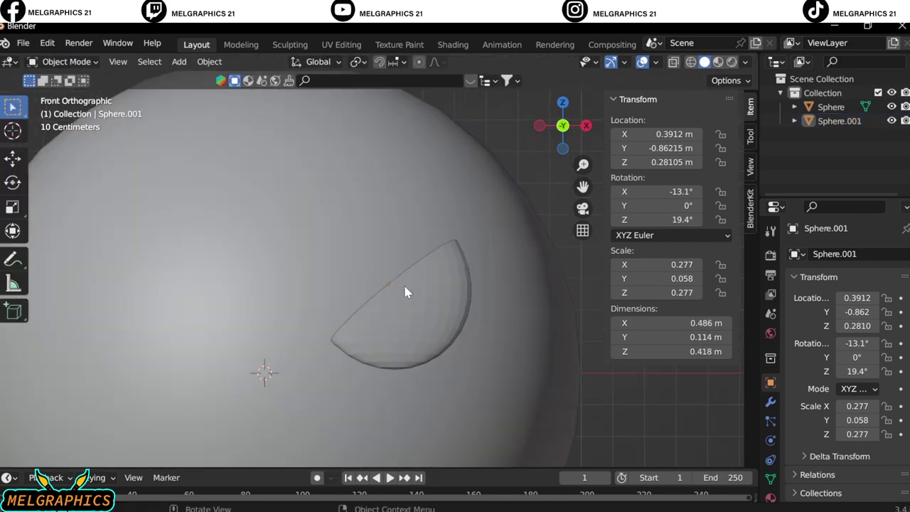
{"action": "key", "text": "shift+a"}
Add a cube, shrink it to 0.111, stretch it into a flat bar and tilt it.
{"action": "left_click", "coordinate": [469, 245]}
{"action": "key", "text": "s"}
{"action": "left_click", "coordinate": [329, 328]}
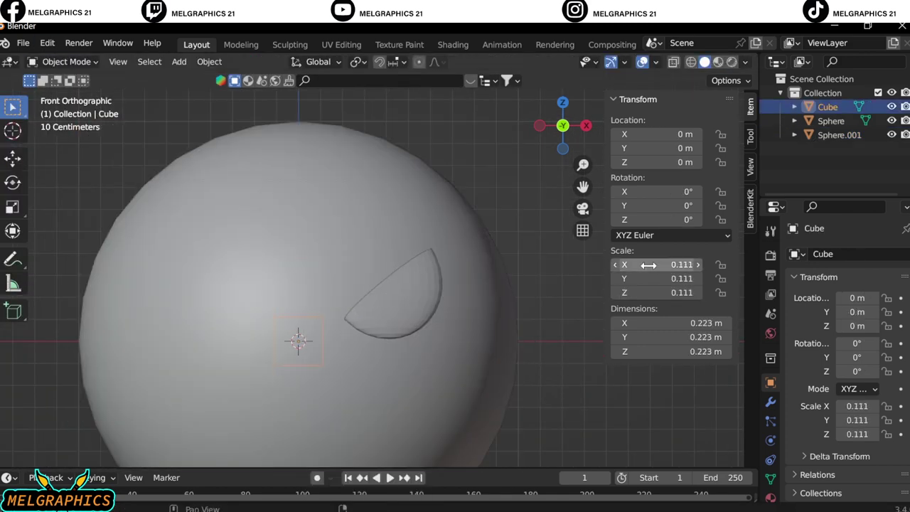
{"action": "key", "text": "s"}
{"action": "key", "text": "Return"}
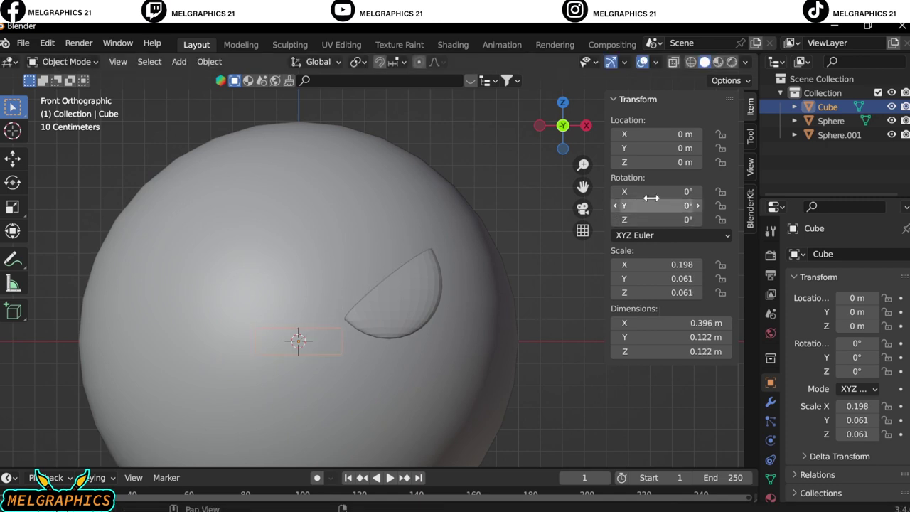
{"action": "mouse_move", "coordinate": [640, 191]}
{"action": "left_mouse_down"}
{"action": "mouse_move", "coordinate": [668, 192]}
{"action": "mouse_move", "coordinate": [624, 205]}
{"action": "left_mouse_up"}
Move the bar in front of the head, across toward the eye, and up to eye height.
{"action": "key", "text": "KP_3"}
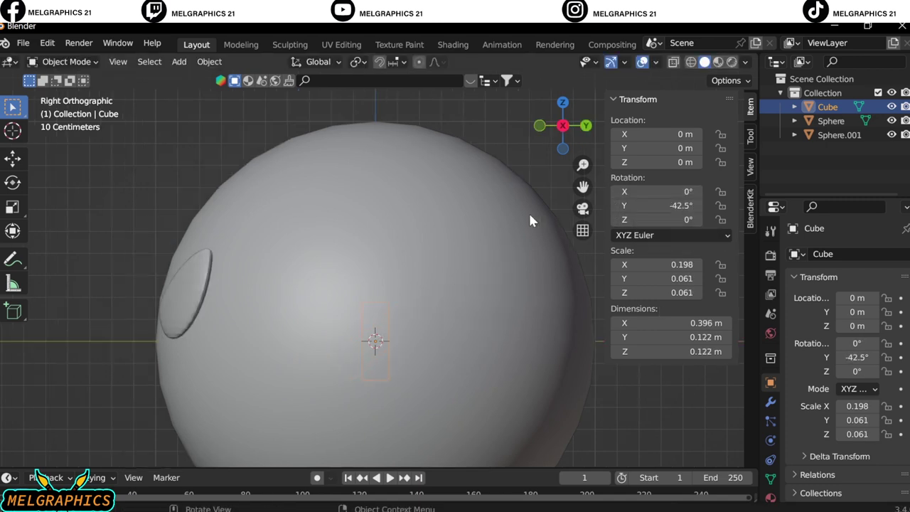
{"action": "key", "text": "g"}
{"action": "key", "text": "y"}
{"action": "left_click", "coordinate": [480, 300]}
{"action": "key", "text": "KP_1"}
{"action": "key", "text": "g"}
{"action": "key", "text": "x"}
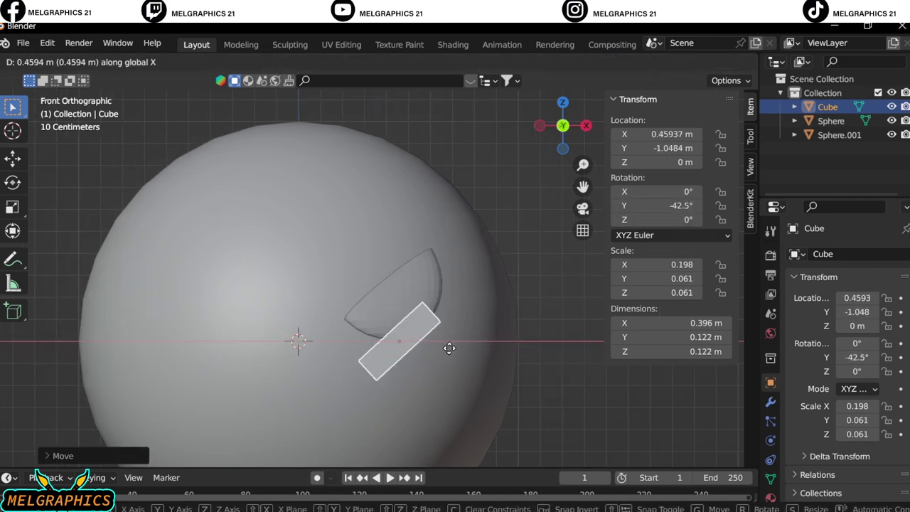
{"action": "left_click", "coordinate": [451, 349]}
{"action": "key", "text": "g"}
{"action": "key", "text": "z"}
{"action": "left_click", "coordinate": [433, 261]}
Rotate the bar about 14 degrees and set its depth against the head.
{"action": "key", "text": "KP_3"}
{"action": "left_click_drag", "start_coordinate": [657, 220], "coordinate": [679, 220]}
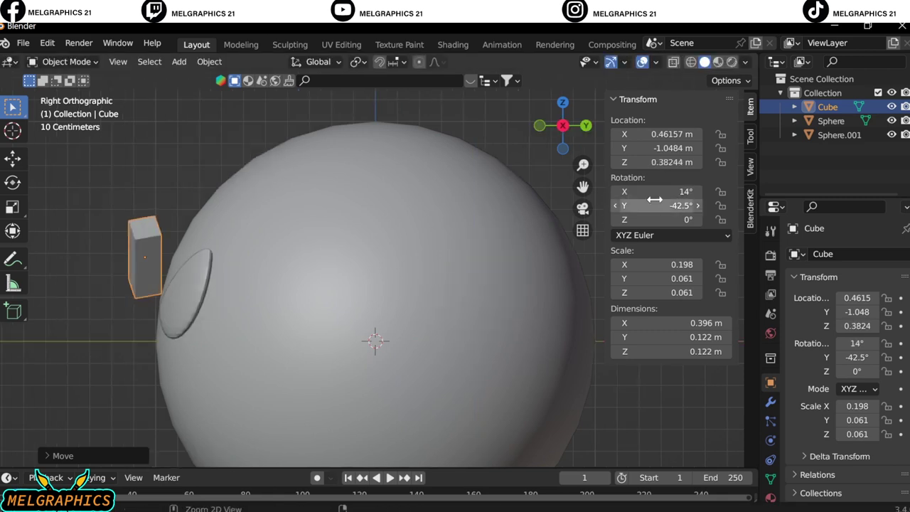
{"action": "key", "text": "KP_1"}
{"action": "key", "text": "g"}
{"action": "key", "text": "Escape"}
{"action": "key", "text": "KP_3"}
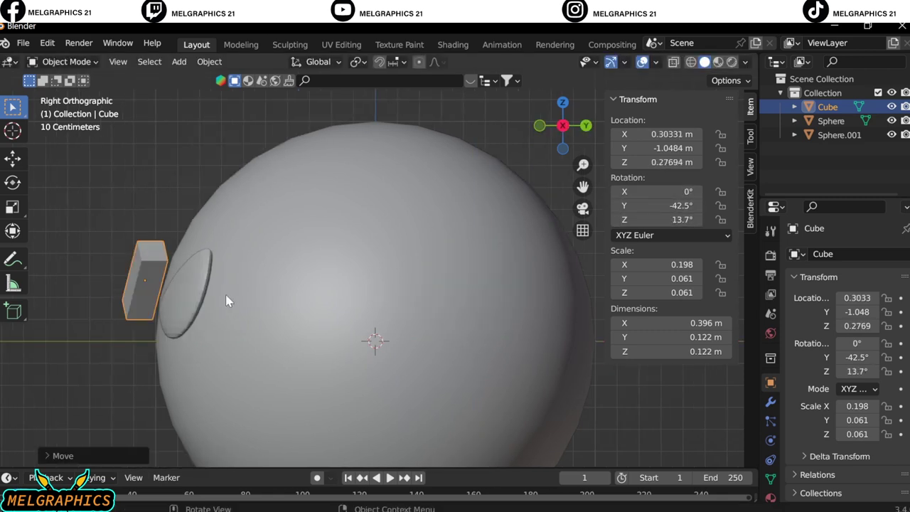
{"action": "key", "text": "g"}
{"action": "key", "text": "y"}
{"action": "left_click", "coordinate": [236, 291]}
{"action": "key", "text": "KP_1"}
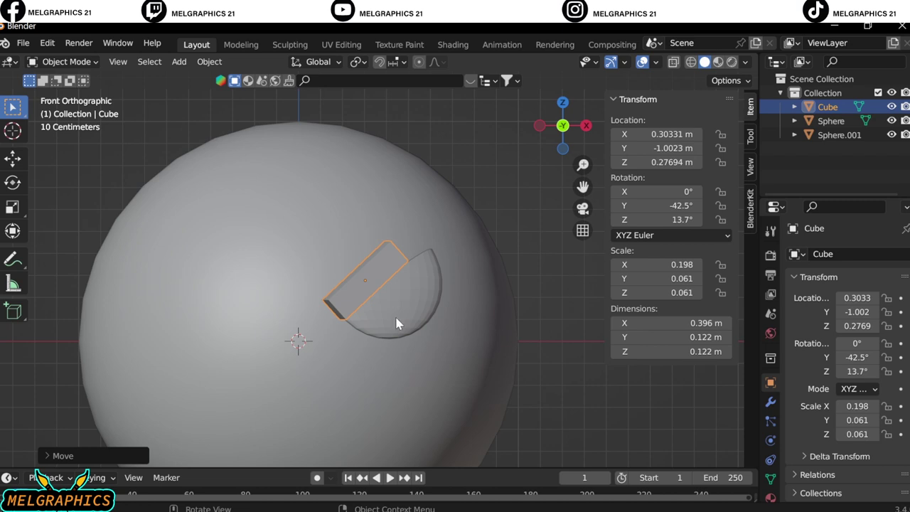
Lengthen the bar and lay it along the eye's slanted edge at -36.9°, hugging the head, then select the eye with it.
{"action": "mouse_move", "coordinate": [657, 278]}
{"action": "left_mouse_down"}
{"action": "mouse_move", "coordinate": [640, 278]}
{"action": "mouse_move", "coordinate": [683, 264]}
{"action": "left_mouse_up"}
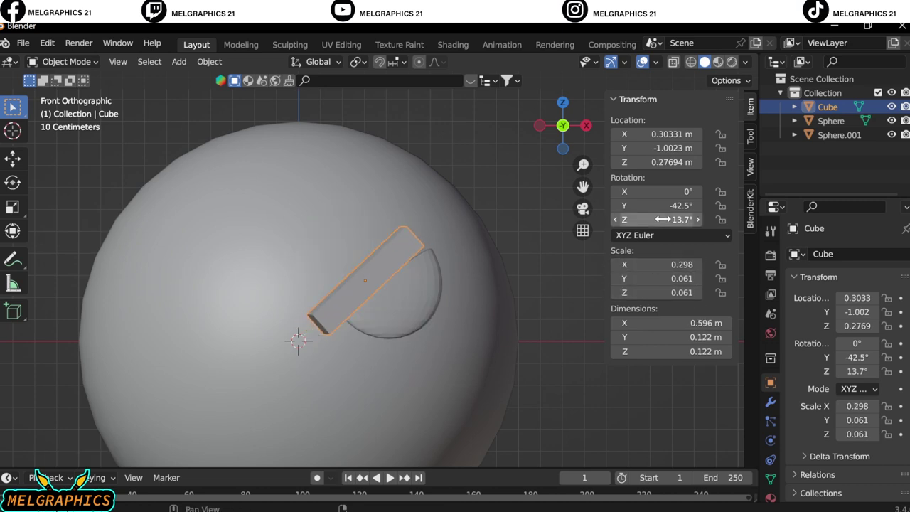
{"action": "key", "text": "g"}
{"action": "left_click", "coordinate": [471, 293]}
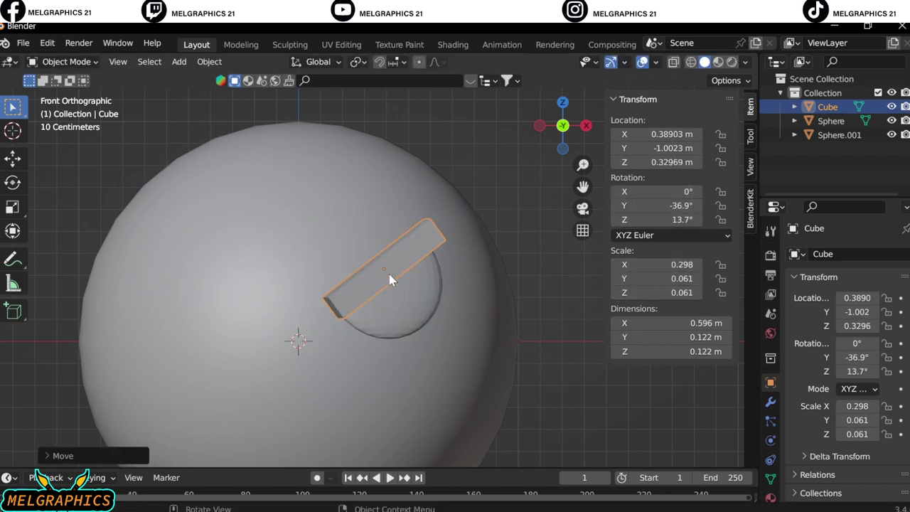
{"action": "key", "text": "KP_3"}
{"action": "mouse_move", "coordinate": [640, 192]}
{"action": "left_mouse_down"}
{"action": "mouse_move", "coordinate": [645, 198]}
{"action": "mouse_move", "coordinate": [626, 197]}
{"action": "mouse_move", "coordinate": [665, 220]}
{"action": "mouse_move", "coordinate": [640, 220]}
{"action": "left_mouse_up"}
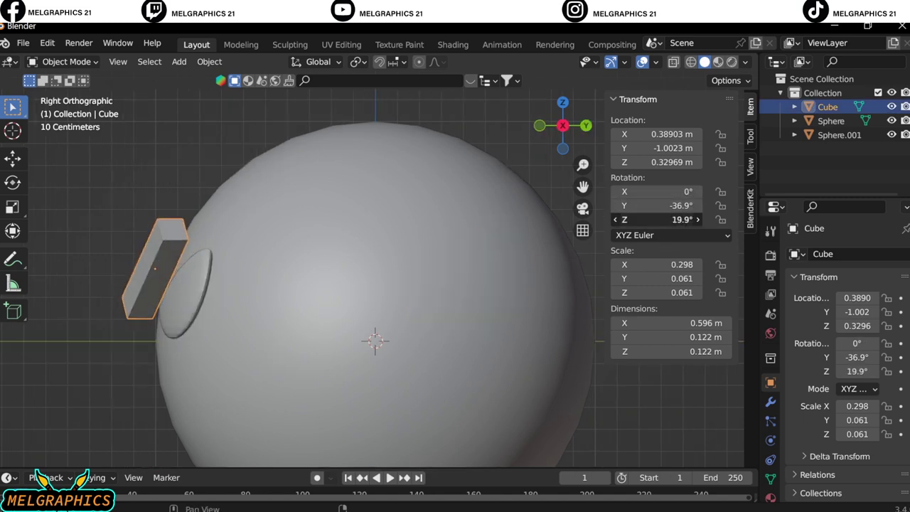
{"action": "key", "text": "g"}
{"action": "key", "text": "y"}
{"action": "left_click", "coordinate": [163, 361]}
{"action": "key", "text": "KP_1"}
{"action": "left_click", "coordinate": [415, 334], "text": "shift"}
Scale the brow bar and eye disc up together.
{"action": "key", "text": "s"}
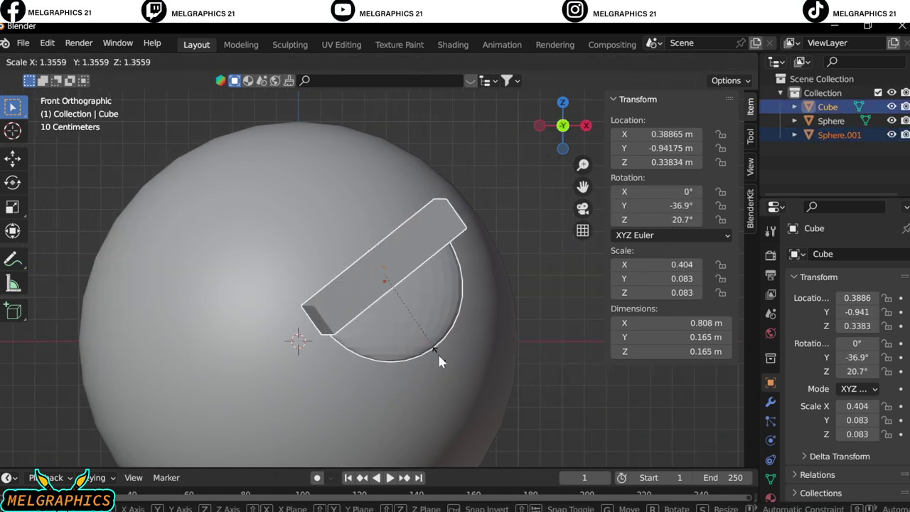
{"action": "left_click", "coordinate": [437, 352]}
{"action": "scroll", "coordinate": [437, 352], "scroll_direction": "down", "scroll_amount": 3}
{"action": "scroll", "coordinate": [356, 341], "scroll_direction": "up", "scroll_amount": 4}
Round the brow bar's edges with a 0.19 m Bevel modifier.
{"action": "left_click", "coordinate": [770, 231]}
{"action": "left_click", "coordinate": [770, 402]}
{"action": "left_click", "coordinate": [815, 254]}
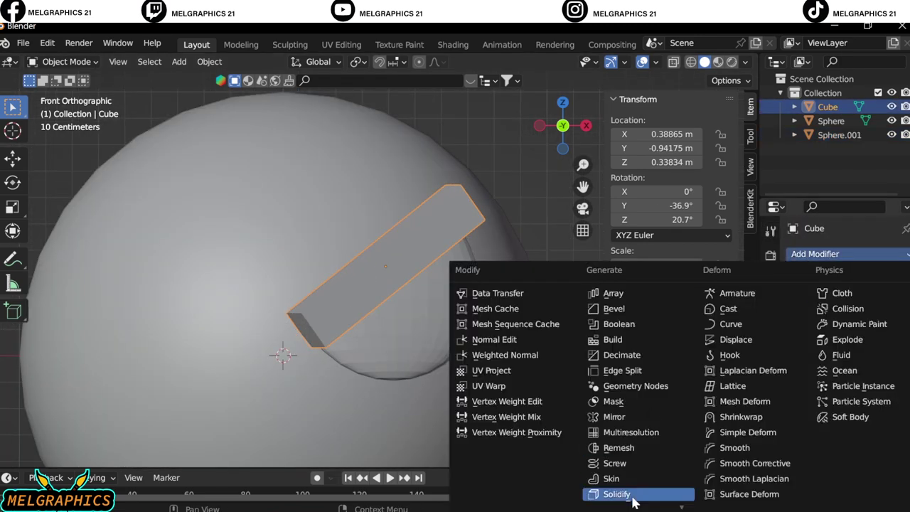
{"action": "left_click", "coordinate": [494, 306]}
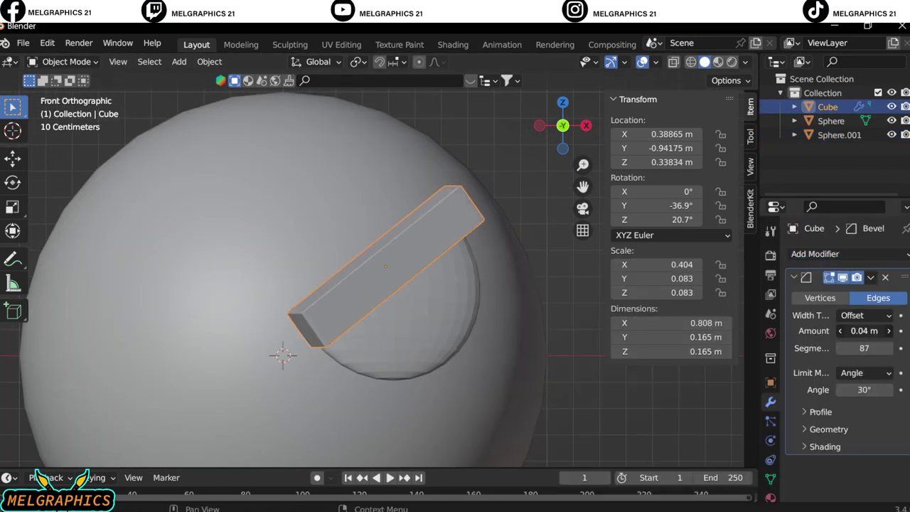
{"action": "left_click_drag", "start_coordinate": [864, 330], "coordinate": [896, 330]}
Add a Mirror modifier to the eye disc and set its origin to geometry.
{"action": "scroll", "coordinate": [358, 349], "scroll_direction": "down", "scroll_amount": 4}
{"action": "scroll", "coordinate": [358, 348], "scroll_direction": "up", "scroll_amount": 2}
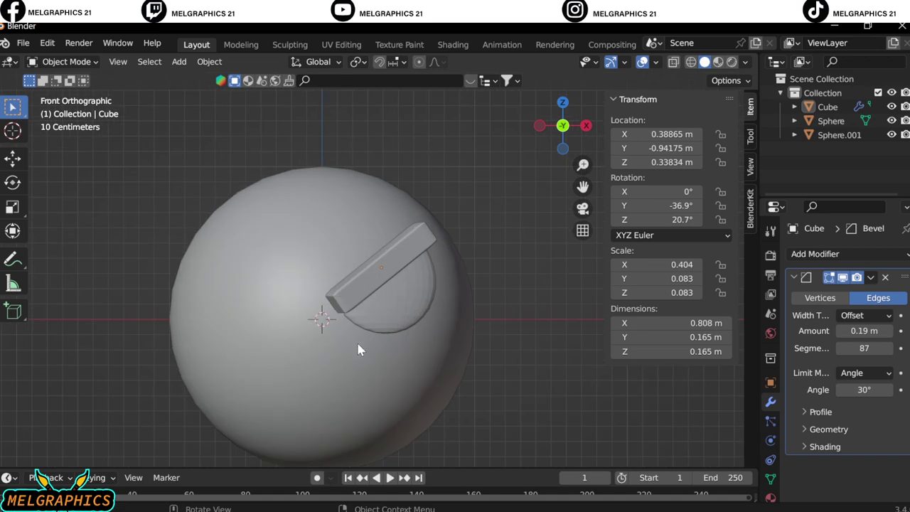
{"action": "left_click", "coordinate": [387, 310]}
{"action": "left_click", "coordinate": [815, 254]}
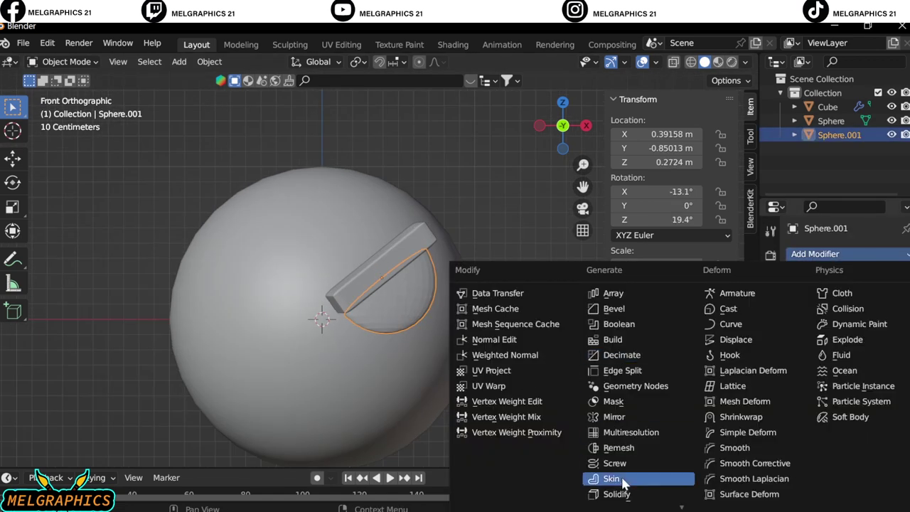
{"action": "left_click", "coordinate": [617, 482]}
{"action": "right_click", "coordinate": [234, 297]}
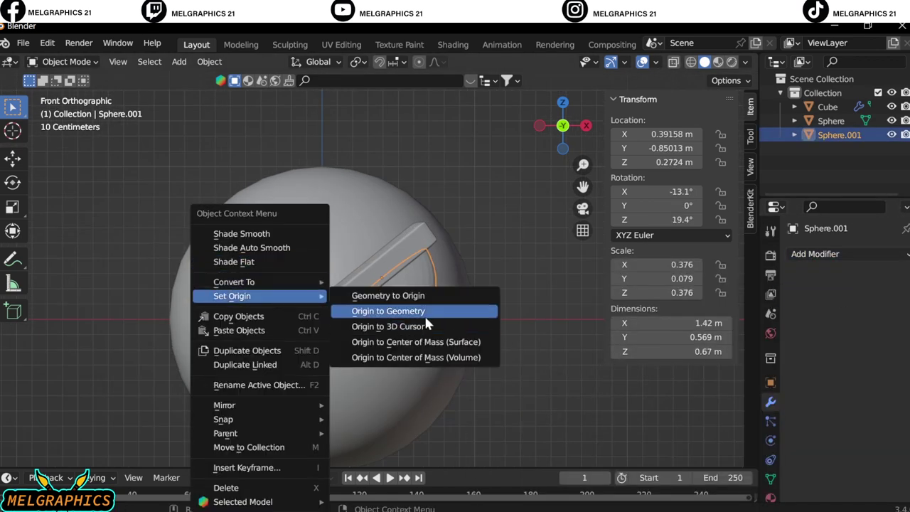
{"action": "left_click", "coordinate": [372, 313]}
{"action": "left_click", "coordinate": [826, 107]}
Mirror the brow across the head sphere, apply the modifier, and centre the brows' origin.
{"action": "left_click", "coordinate": [815, 254]}
{"action": "left_click", "coordinate": [618, 417]}
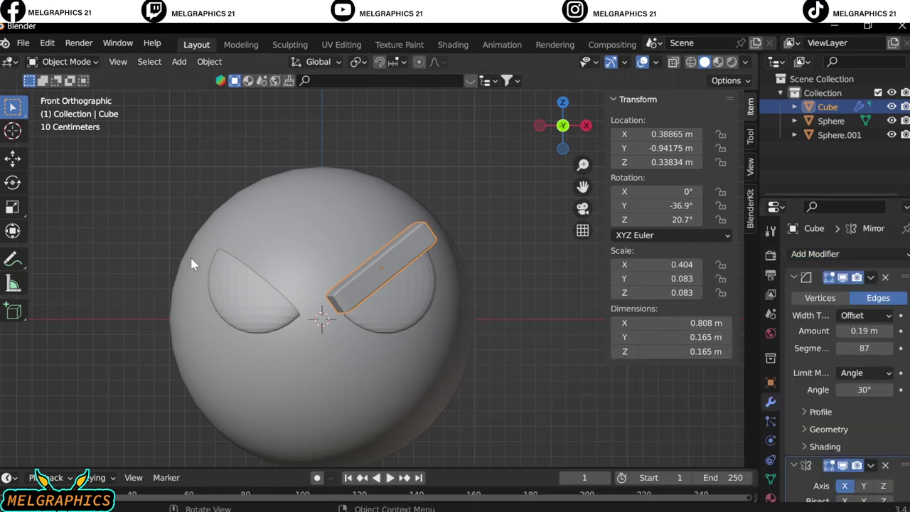
{"action": "scroll", "coordinate": [846, 355], "scroll_direction": "down", "scroll_amount": 4}
{"action": "left_click", "coordinate": [870, 352]}
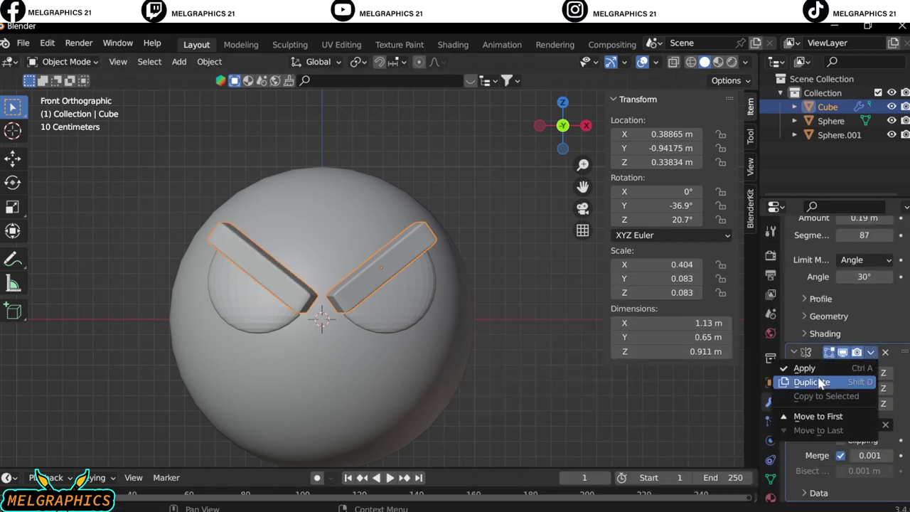
{"action": "left_click", "coordinate": [799, 365]}
{"action": "right_click", "coordinate": [488, 199]}
{"action": "left_click", "coordinate": [624, 284]}
{"action": "scroll", "coordinate": [537, 358], "scroll_direction": "down", "scroll_amount": 2}
Add a cone scaled to 0.118 and raise it above the head.
{"action": "middle_click_drag", "start_coordinate": [538, 358], "coordinate": [619, 432]}
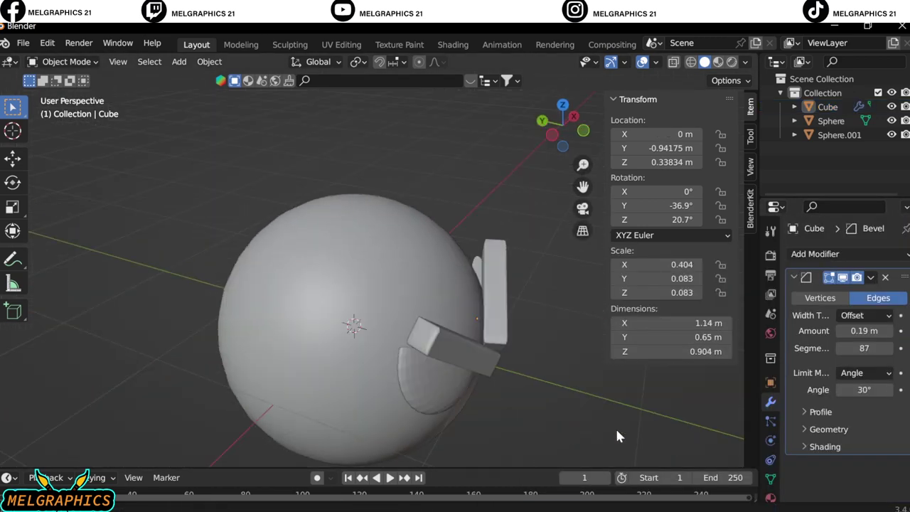
{"action": "key", "text": "KP_1"}
{"action": "scroll", "coordinate": [497, 320], "scroll_direction": "up", "scroll_amount": 3}
{"action": "key", "text": "shift+a"}
{"action": "left_click", "coordinate": [525, 288]}
{"action": "key", "text": "s"}
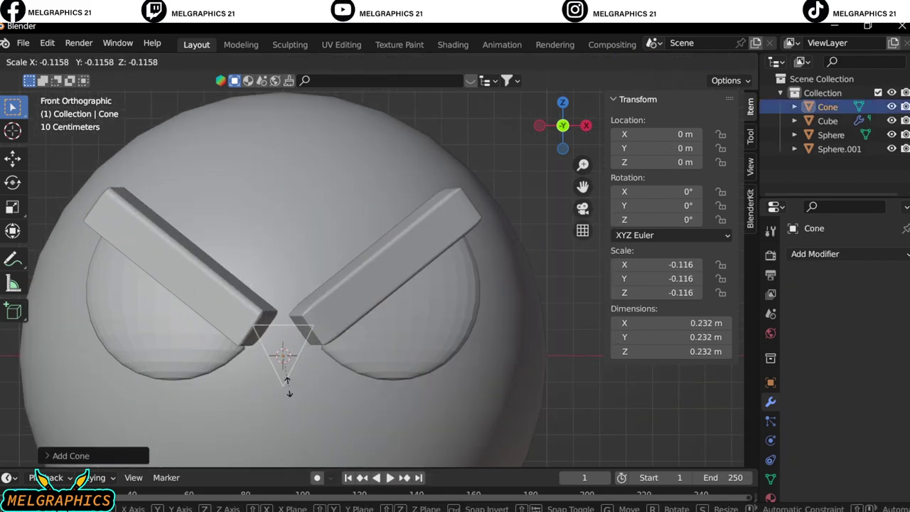
{"action": "left_click", "coordinate": [343, 377]}
{"action": "key", "text": "g"}
{"action": "key", "text": "z"}
{"action": "left_click", "coordinate": [360, 116]}
Position the cone above the head and tilt it outward to 40.7°.
{"action": "key", "text": "KP_7"}
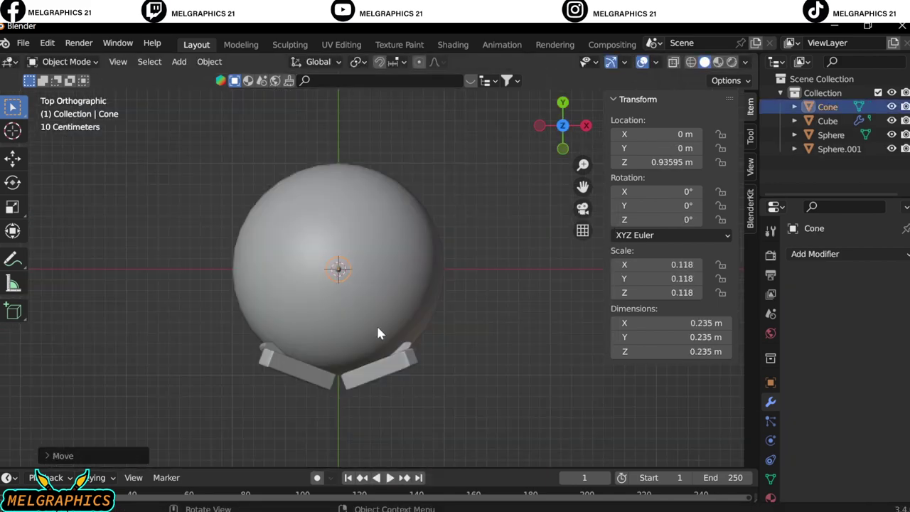
{"action": "middle_click_drag", "start_coordinate": [377, 331], "coordinate": [367, 254]}
{"action": "key", "text": "g"}
{"action": "key", "text": "x"}
{"action": "left_click", "coordinate": [403, 284]}
{"action": "key", "text": "g"}
{"action": "key", "text": "z"}
{"action": "left_click", "coordinate": [708, 221]}
{"action": "key", "text": "KP_1"}
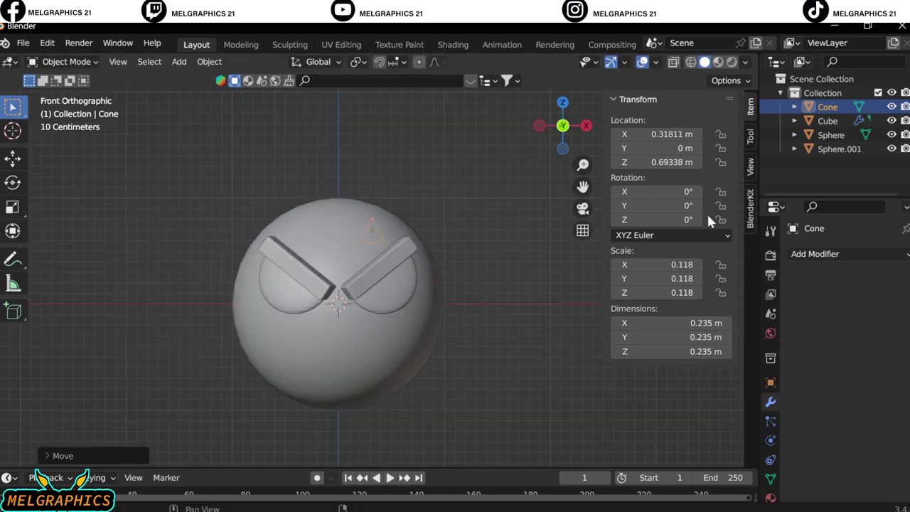
{"action": "left_click_drag", "start_coordinate": [668, 206], "coordinate": [704, 205]}
Move the horn over the head's right side and set its front-back position.
{"action": "key", "text": "g"}
{"action": "key", "text": "z"}
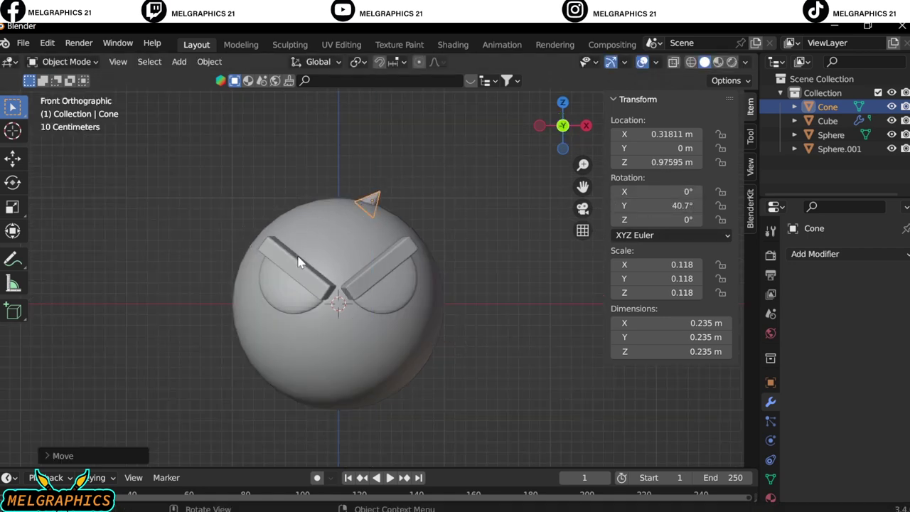
{"action": "left_click", "coordinate": [342, 284]}
{"action": "key", "text": "g"}
{"action": "key", "text": "x"}
{"action": "left_click", "coordinate": [323, 284]}
{"action": "middle_click_drag", "start_coordinate": [322, 284], "coordinate": [290, 358]}
{"action": "key", "text": "KP_3"}
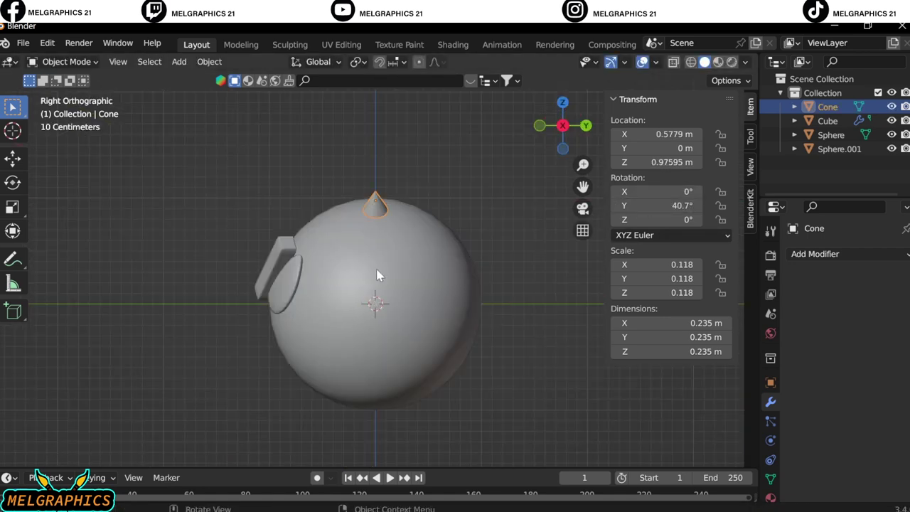
{"action": "key", "text": "g"}
{"action": "key", "text": "y"}
{"action": "left_click", "coordinate": [334, 277]}
Shift the horn sideways and lower it onto the head surface.
{"action": "key", "text": "KP_1"}
{"action": "key", "text": "g"}
{"action": "key", "text": "x"}
{"action": "left_click", "coordinate": [416, 256]}
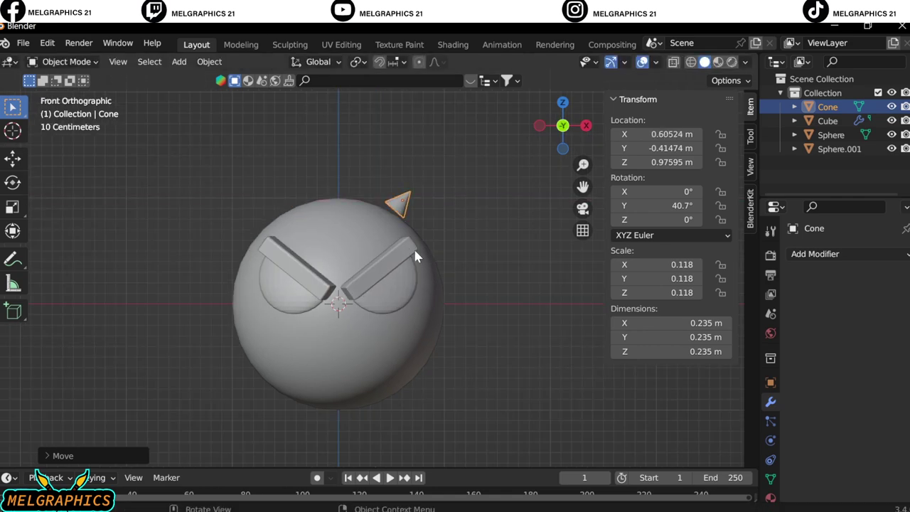
{"action": "key", "text": "g"}
{"action": "key", "text": "z"}
{"action": "left_click", "coordinate": [418, 227]}
Turn the horn around the Z axis from the side view.
{"action": "middle_click_drag", "start_coordinate": [418, 227], "coordinate": [571, 326]}
{"action": "key", "text": "KP_3"}
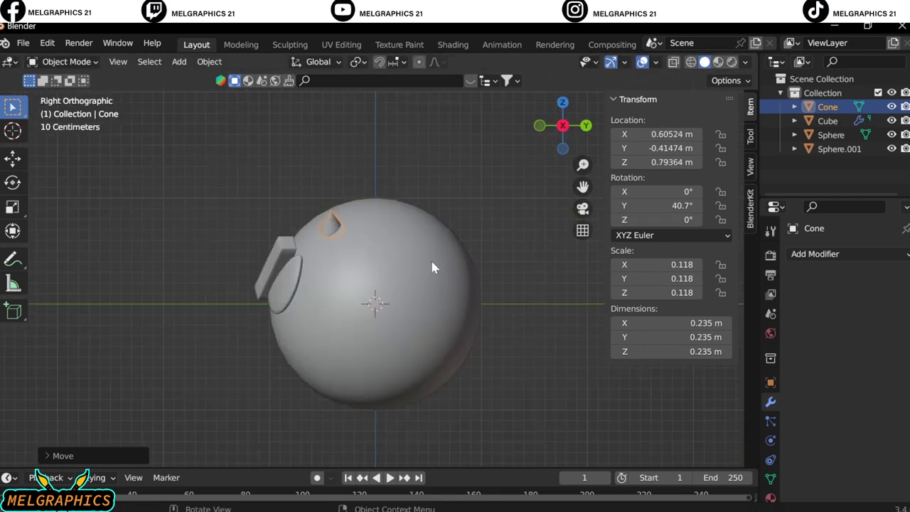
{"action": "left_click_drag", "start_coordinate": [681, 219], "coordinate": [639, 219]}
{"action": "middle_click_drag", "start_coordinate": [497, 306], "coordinate": [546, 343]}
{"action": "key", "text": "KP_1"}
{"action": "key", "text": "KP_3"}
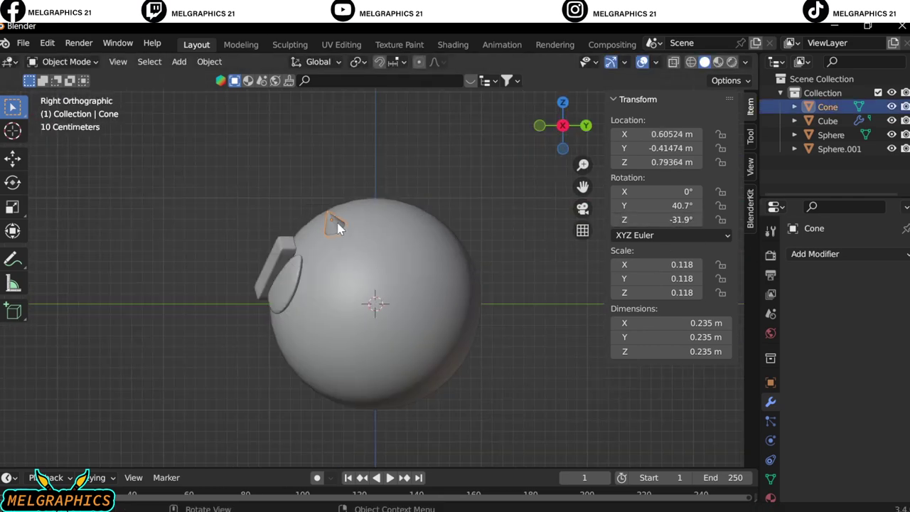
Adjust the horn's depth and height and set its Z rotation to -25°.
{"action": "key", "text": "g"}
{"action": "key", "text": "y"}
{"action": "left_click", "coordinate": [383, 276]}
{"action": "key", "text": "g"}
{"action": "key", "text": "z"}
{"action": "left_click", "coordinate": [380, 261]}
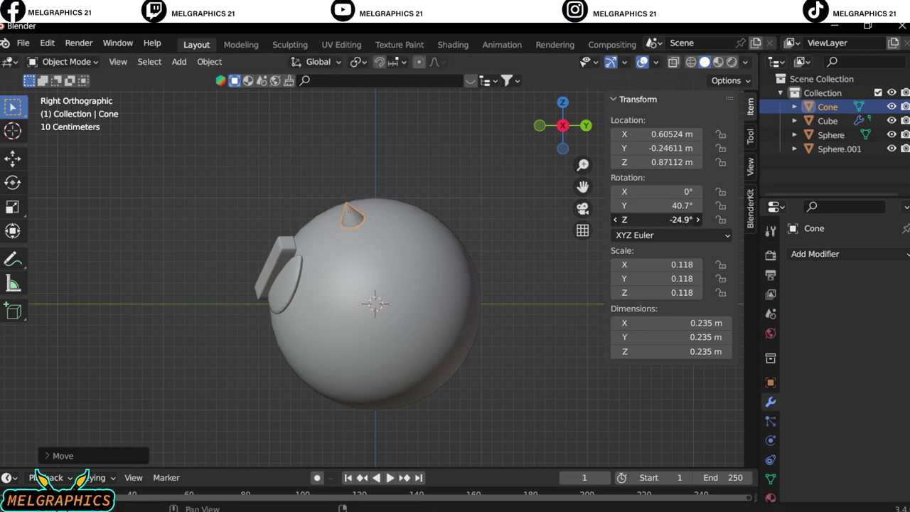
{"action": "left_click_drag", "start_coordinate": [681, 219], "coordinate": [675, 219]}
{"action": "middle_click_drag", "start_coordinate": [497, 356], "coordinate": [579, 428]}
Mirror the horn across the head with an applied Mirror modifier and centre the horns' origin.
{"action": "key", "text": "KP_1"}
{"action": "left_click", "coordinate": [815, 254]}
{"action": "left_click", "coordinate": [881, 355]}
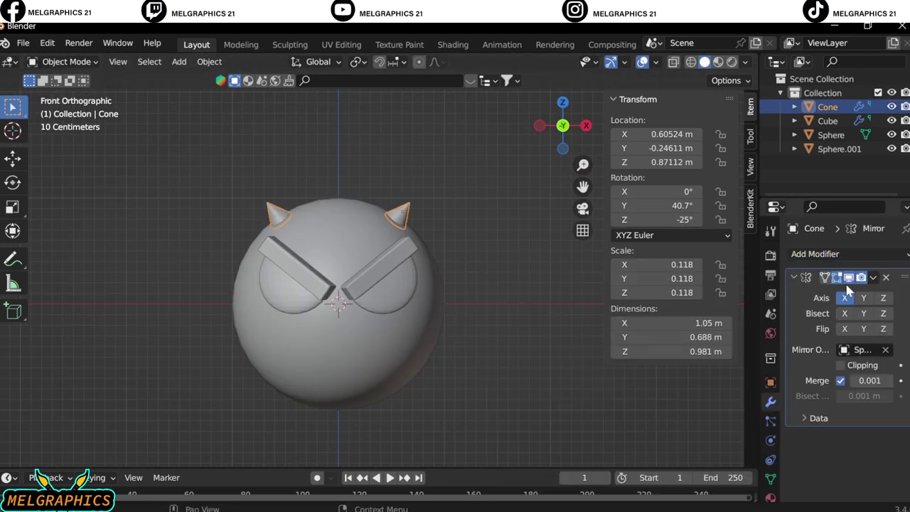
{"action": "key", "text": "ctrl+a"}
{"action": "right_click", "coordinate": [412, 263]}
{"action": "left_click", "coordinate": [483, 235]}
Apply Shade Auto Smooth to the brows.
{"action": "right_click", "coordinate": [409, 264]}
{"action": "left_click", "coordinate": [390, 251]}
{"action": "right_click", "coordinate": [390, 247]}
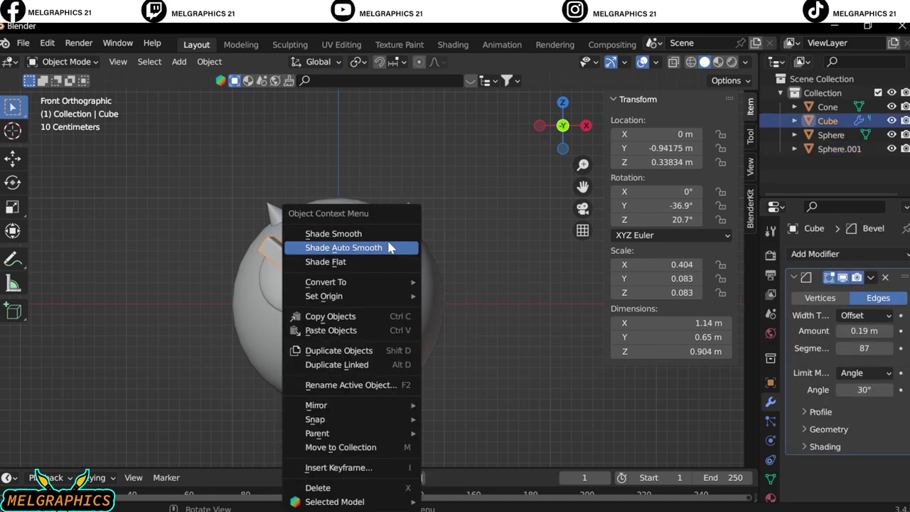
{"action": "left_click", "coordinate": [389, 248]}
{"action": "left_click", "coordinate": [402, 214]}
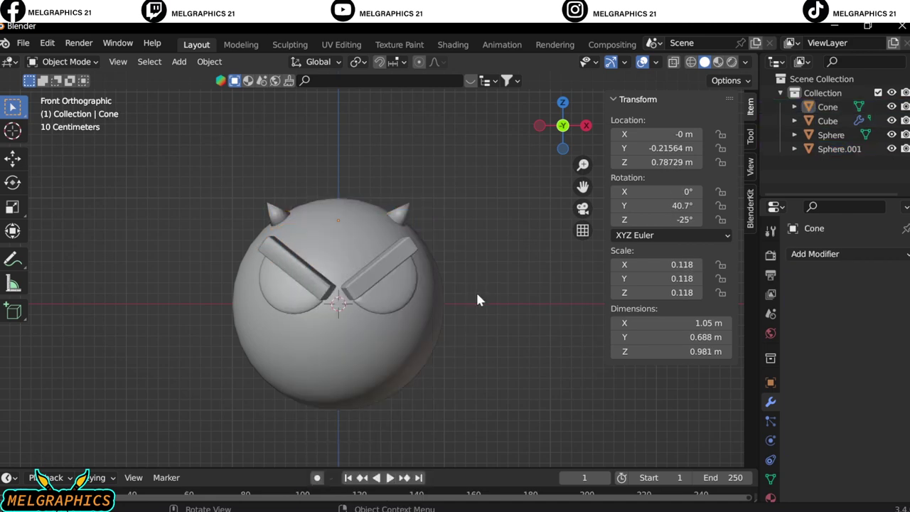
Inspect the head with its horns from several angles in wireframe.
{"action": "left_click", "coordinate": [521, 335]}
{"action": "middle_click_drag", "start_coordinate": [521, 335], "coordinate": [480, 382]}
{"action": "key", "text": "shift+z"}
{"action": "key", "text": "shift+z"}
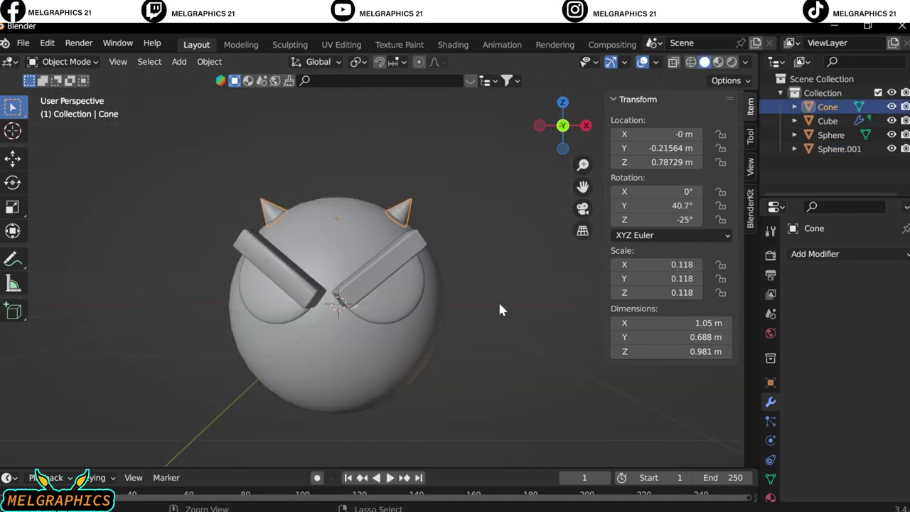
{"action": "key", "text": "KP_1"}
{"action": "mouse_move", "coordinate": [403, 301]}
{"action": "middle_mouse_down"}
{"action": "mouse_move", "coordinate": [342, 313]}
{"action": "mouse_move", "coordinate": [564, 369]}
{"action": "middle_mouse_up"}
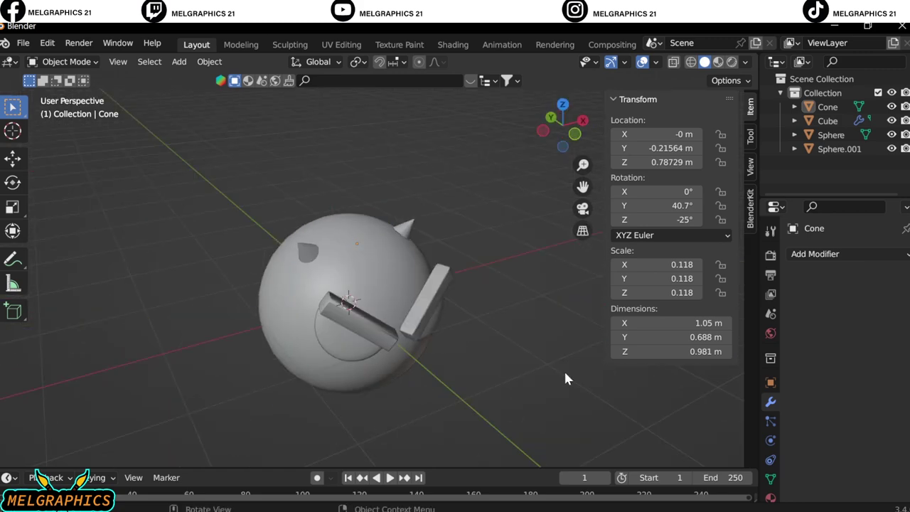
{"action": "key", "text": "KP_1"}
{"action": "middle_click_drag", "start_coordinate": [358, 396], "coordinate": [358, 288], "text": "shift"}
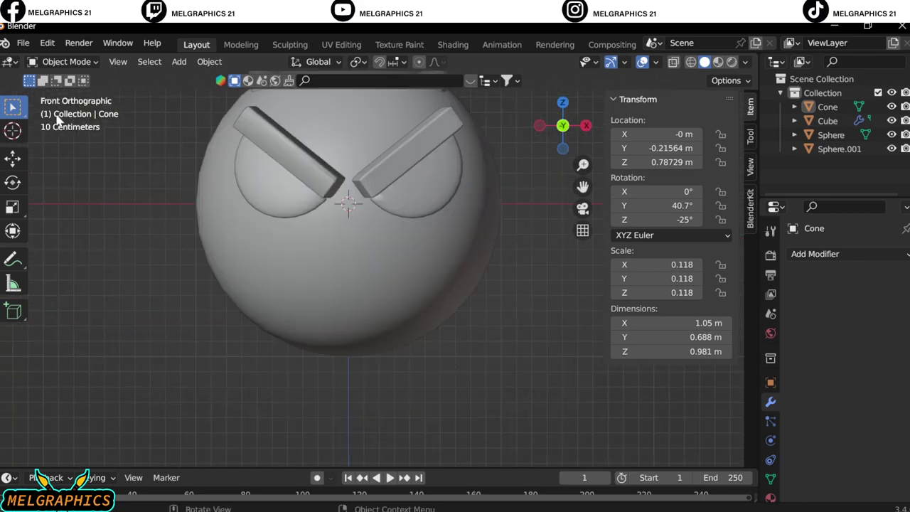
Put the head sphere into Edit Mode, abandoning a Knife cut.
{"action": "left_click", "coordinate": [206, 285]}
{"action": "left_click", "coordinate": [47, 42]}
{"action": "left_click", "coordinate": [64, 61]}
{"action": "left_click", "coordinate": [63, 89]}
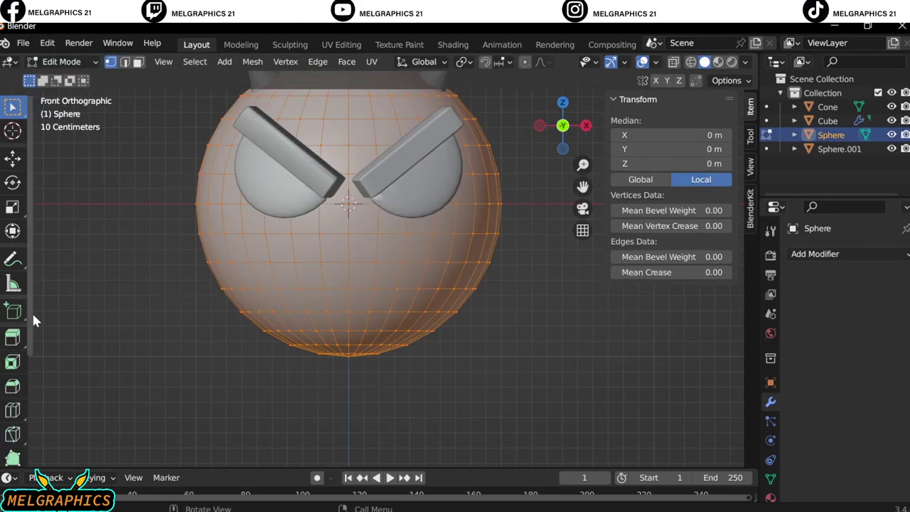
{"action": "left_click", "coordinate": [13, 434]}
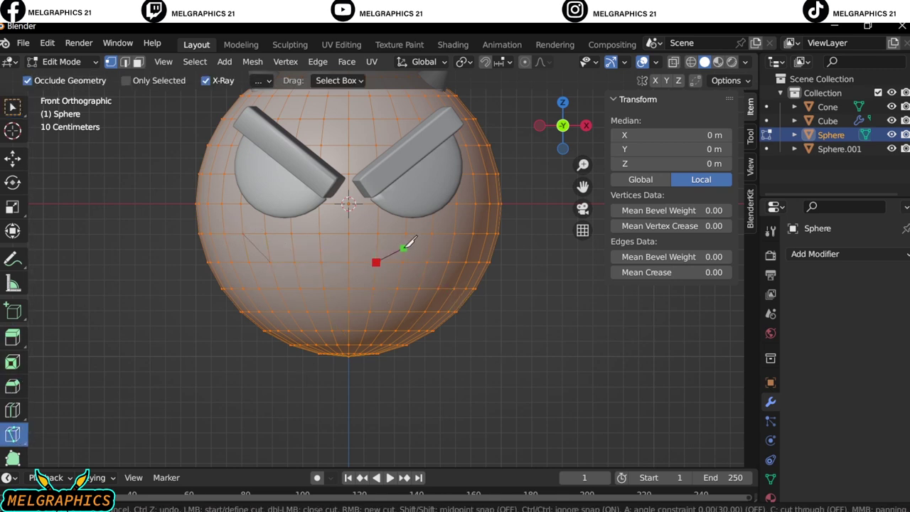
{"action": "key", "text": "Escape"}
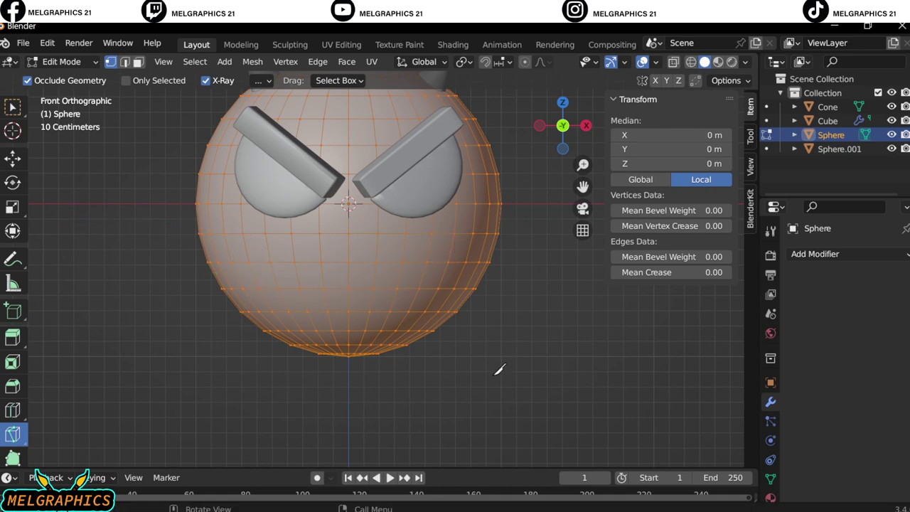
{"action": "key", "text": "Escape"}
Cut a new horizontal edge loop across the lower half of the head.
{"action": "left_click", "coordinate": [13, 410]}
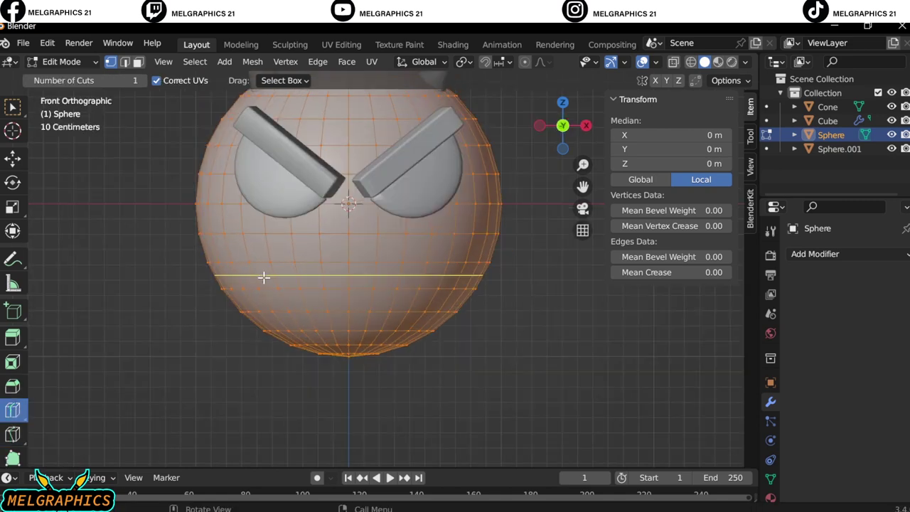
{"action": "left_click_drag", "start_coordinate": [265, 279], "coordinate": [157, 270]}
{"action": "key", "text": "w"}
{"action": "left_click", "coordinate": [104, 184]}
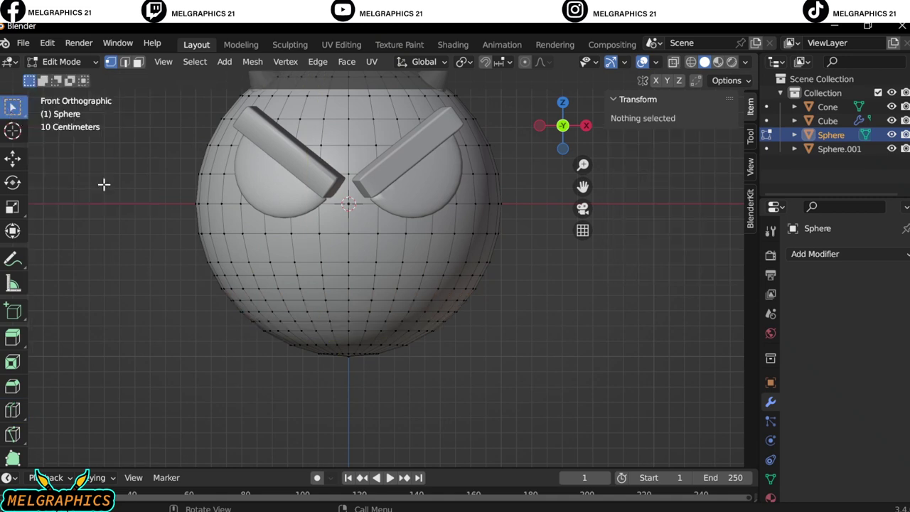
{"action": "scroll", "coordinate": [481, 310], "scroll_direction": "up", "scroll_amount": 2}
{"action": "left_click", "coordinate": [216, 267]}
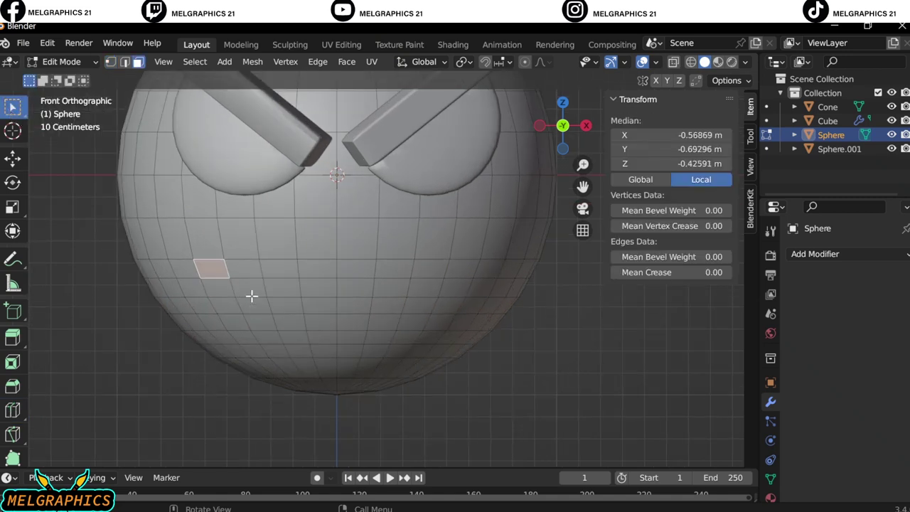
{"action": "key", "text": "Tab"}
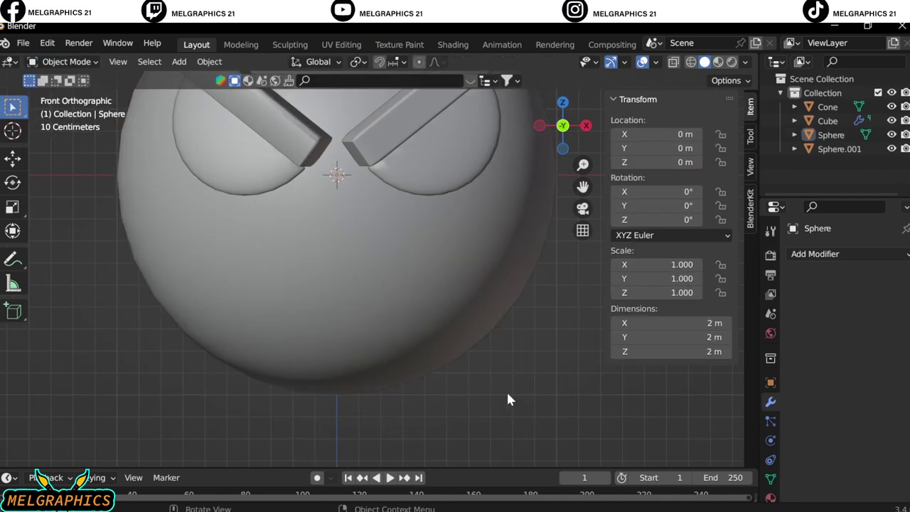
{"action": "key", "text": "shift+a"}
{"action": "left_click", "coordinate": [178, 146]}
{"action": "mouse_move", "coordinate": [374, 264]}
{"action": "middle_mouse_down"}
{"action": "mouse_move", "coordinate": [48, 333]}
{"action": "mouse_move", "coordinate": [213, 341]}
{"action": "middle_mouse_up"}
{"action": "left_click", "coordinate": [769, 459]}
{"action": "scroll", "coordinate": [877, 435], "scroll_direction": "down", "scroll_amount": 3}
{"action": "left_click", "coordinate": [796, 316]}
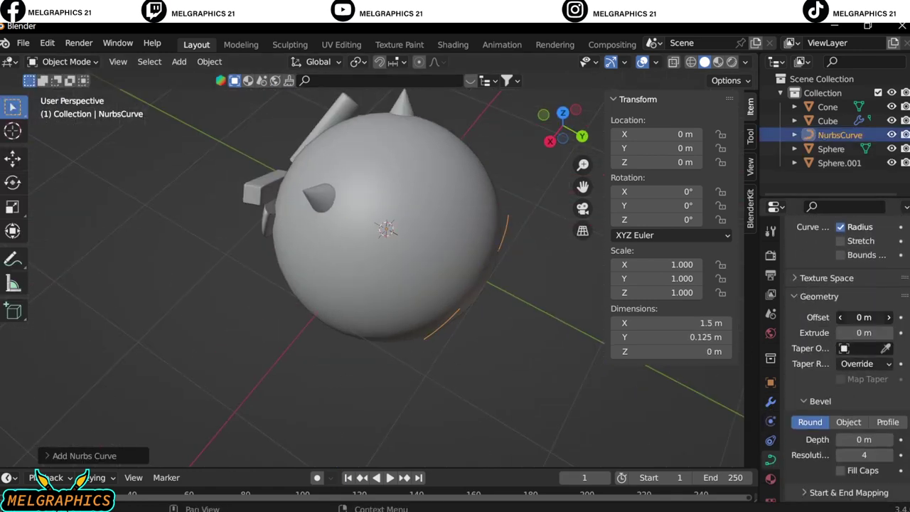
{"action": "mouse_move", "coordinate": [864, 332]}
{"action": "left_mouse_down"}
{"action": "mouse_move", "coordinate": [881, 333]}
{"action": "mouse_move", "coordinate": [853, 317]}
{"action": "left_mouse_up"}
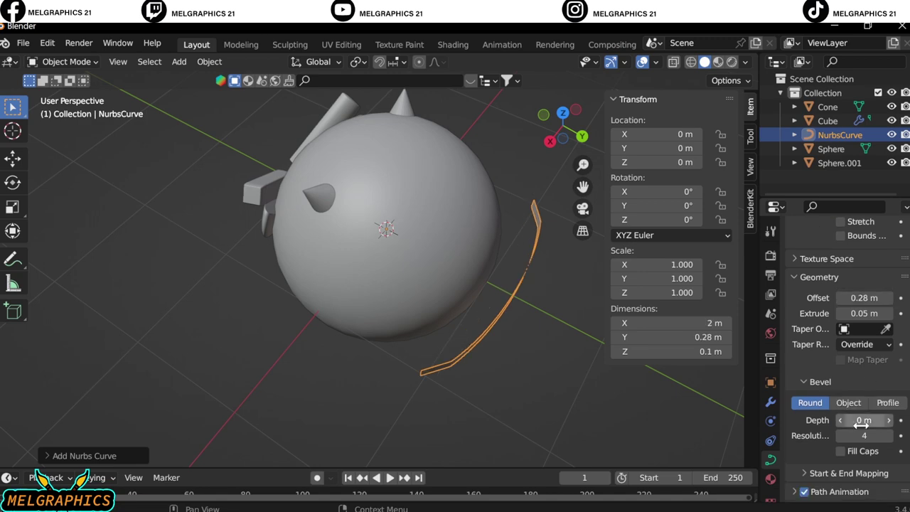
{"action": "scroll", "coordinate": [856, 330], "scroll_direction": "down", "scroll_amount": 1}
{"action": "left_click_drag", "start_coordinate": [864, 420], "coordinate": [882, 435]}
{"action": "scroll", "coordinate": [864, 427], "scroll_direction": "down", "scroll_amount": 2}
{"action": "key", "text": "KP_3"}
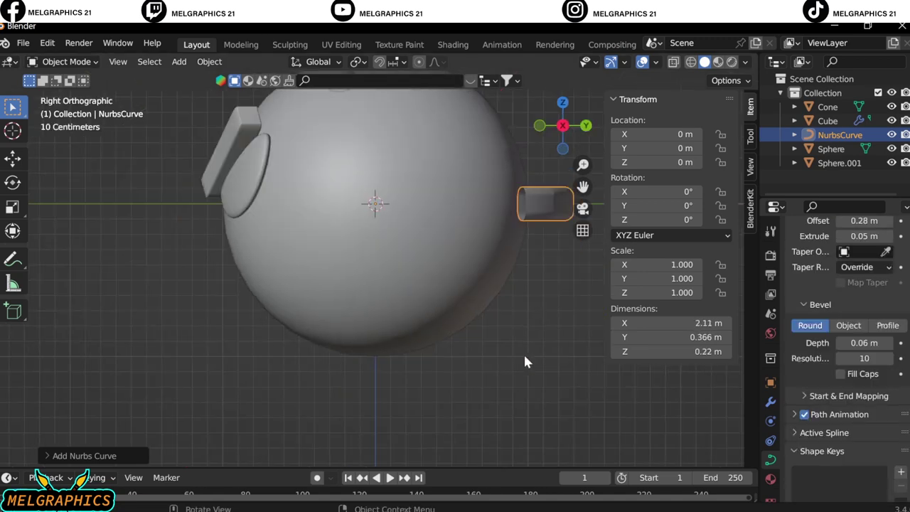
{"action": "key", "text": "g"}
{"action": "key", "text": "y"}
{"action": "left_click", "coordinate": [136, 345]}
{"action": "key", "text": "KP_1"}
{"action": "left_click_drag", "start_coordinate": [668, 191], "coordinate": [569, 191]}
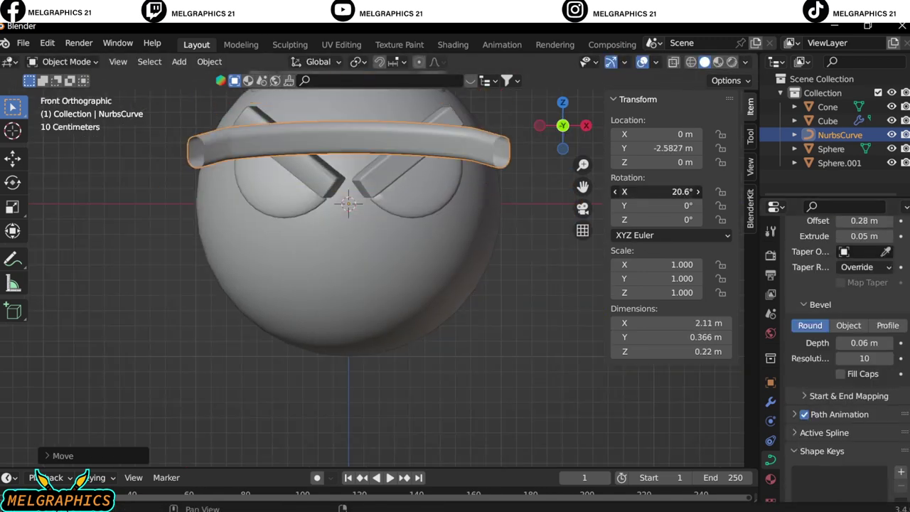
{"action": "type", "text": "-90"}
{"action": "key", "text": "Return"}
{"action": "key", "text": "KP_3"}
{"action": "key", "text": "g"}
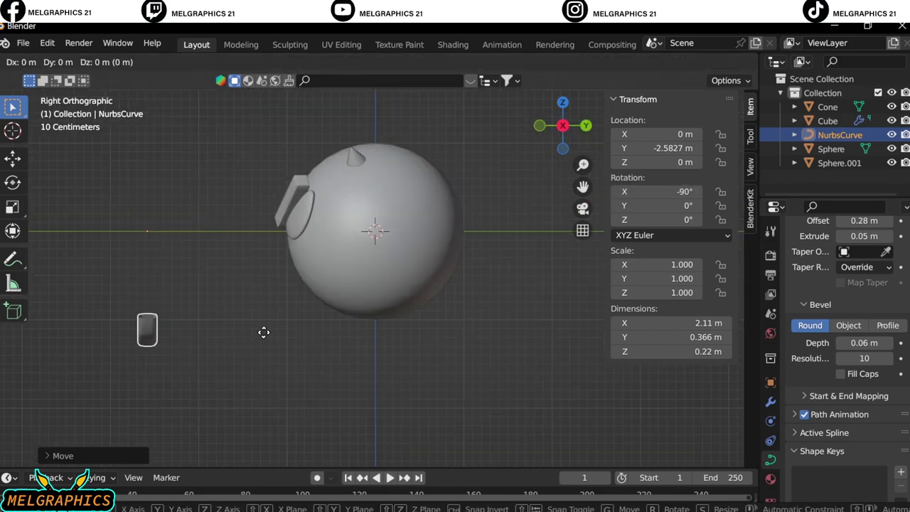
{"action": "left_click", "coordinate": [413, 324]}
{"action": "key", "text": "KP_1"}
{"action": "key", "text": "s"}
Replace the old mouth with a new NURBS curve given a 0.02 m round bevel.
{"action": "key", "text": "Delete"}
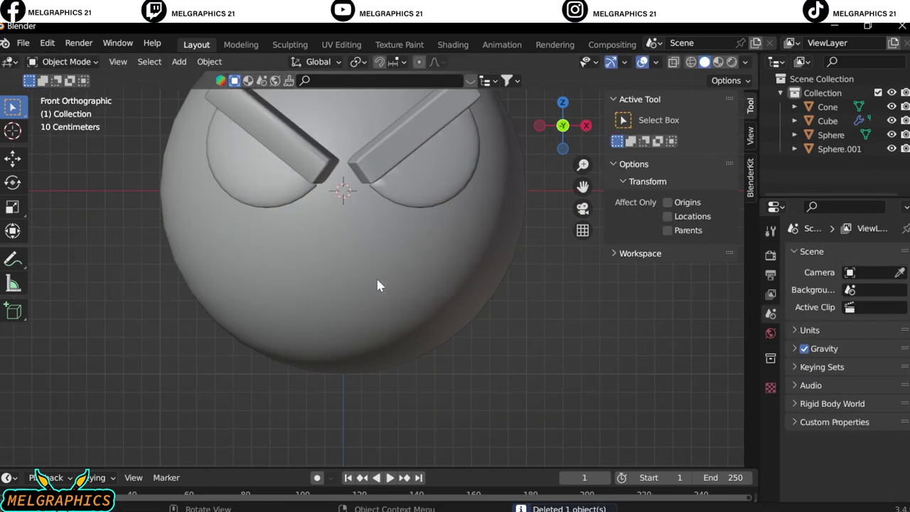
{"action": "left_click", "coordinate": [305, 287]}
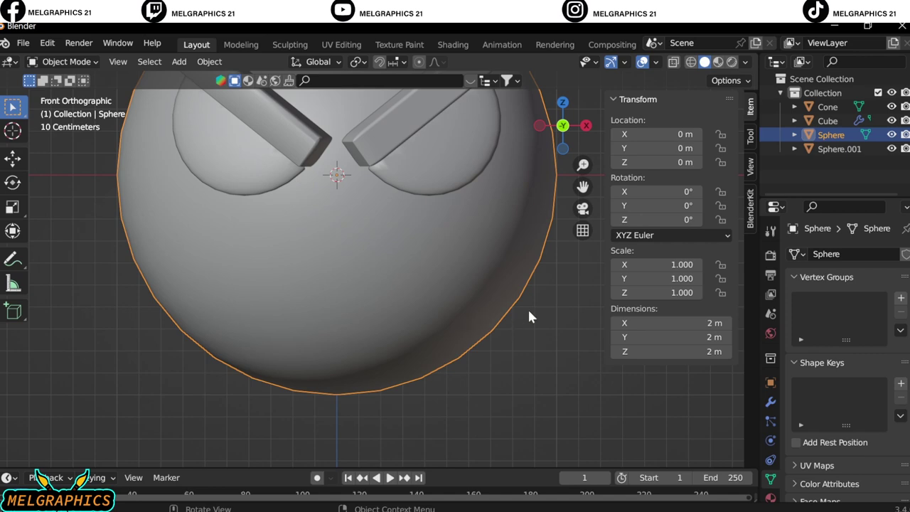
{"action": "left_click", "coordinate": [179, 61]}
{"action": "mouse_move", "coordinate": [200, 78]}
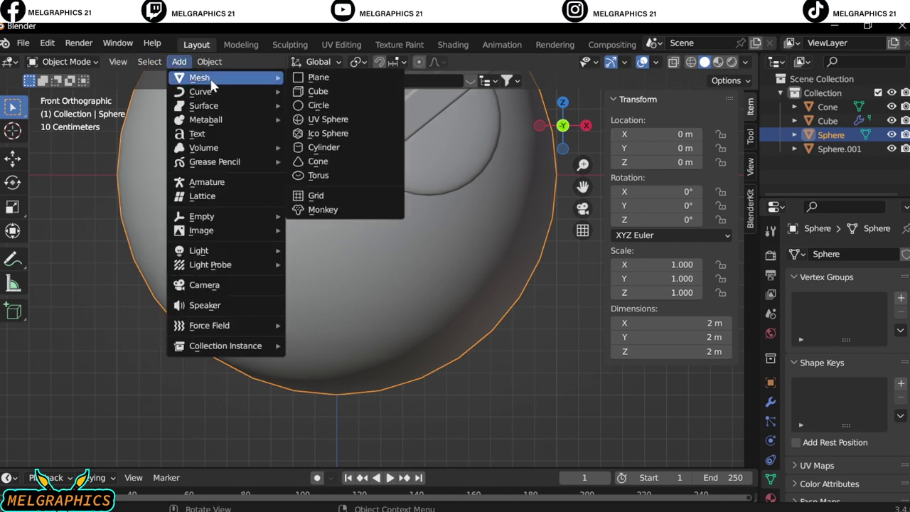
{"action": "left_click", "coordinate": [325, 119]}
{"action": "middle_click_drag", "start_coordinate": [341, 284], "coordinate": [386, 389]}
{"action": "scroll", "coordinate": [850, 363], "scroll_direction": "down", "scroll_amount": 5}
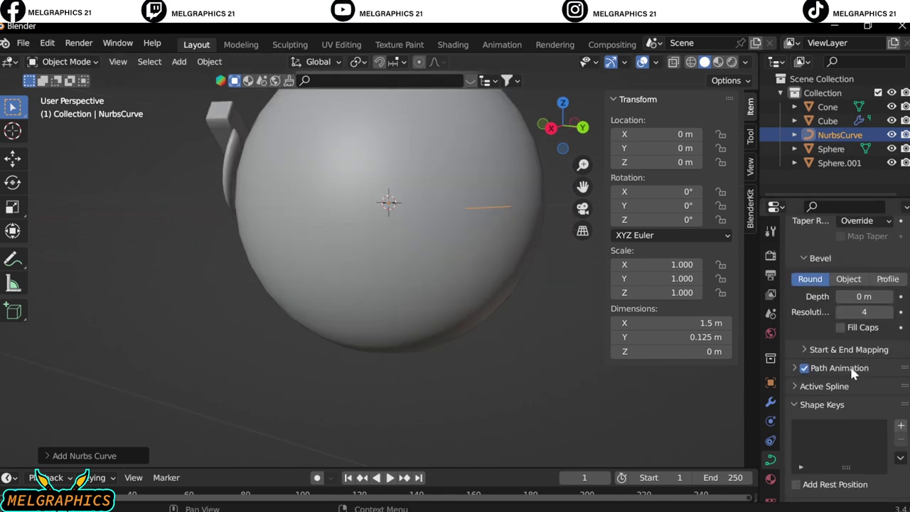
{"action": "mouse_move", "coordinate": [864, 296]}
{"action": "left_mouse_down"}
{"action": "mouse_move", "coordinate": [881, 297]}
{"action": "mouse_move", "coordinate": [846, 314]}
{"action": "left_mouse_up"}
Move the curve along Y, set its origin to the 3D cursor, and rotate it -90° on X.
{"action": "scroll", "coordinate": [846, 356], "scroll_direction": "up", "scroll_amount": 3}
{"action": "scroll", "coordinate": [846, 355], "scroll_direction": "up", "scroll_amount": 3}
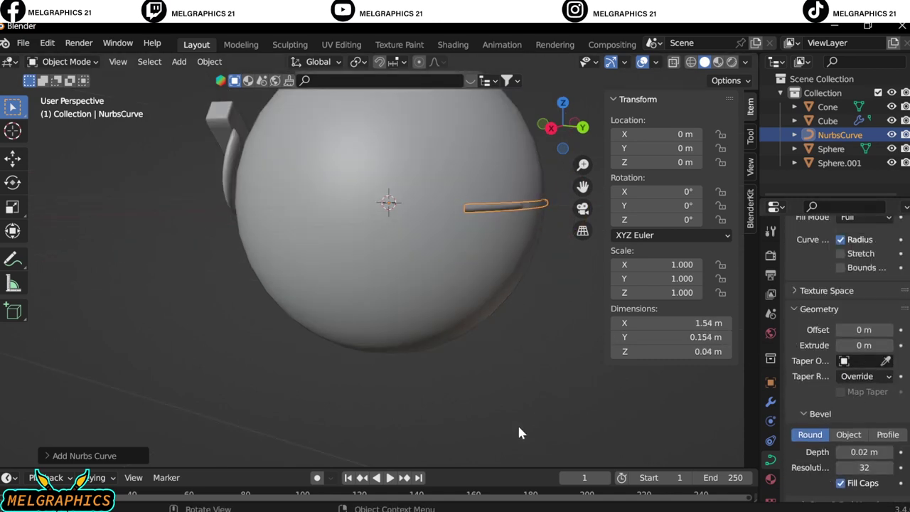
{"action": "key", "text": "g"}
{"action": "key", "text": "y"}
{"action": "left_click", "coordinate": [234, 445]}
{"action": "middle_click_drag", "start_coordinate": [357, 368], "coordinate": [164, 176]}
{"action": "right_click", "coordinate": [163, 177]}
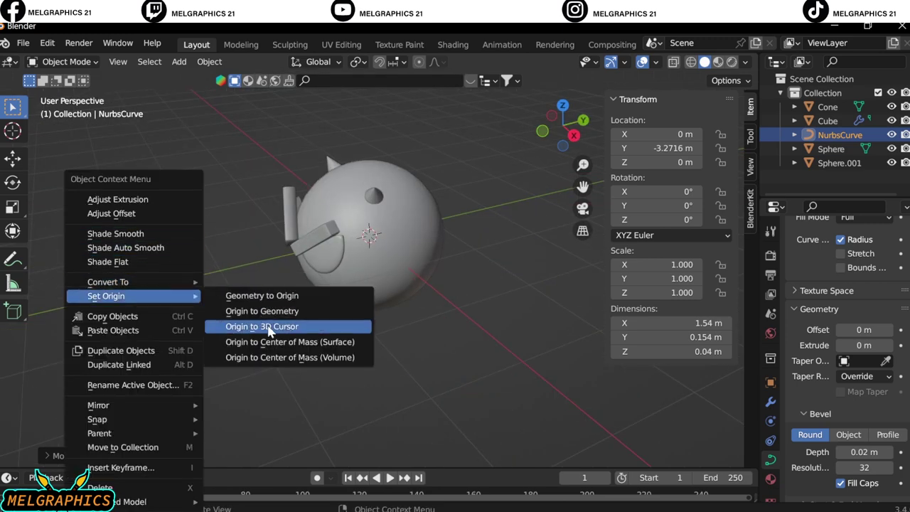
{"action": "left_click", "coordinate": [275, 325]}
{"action": "left_click", "coordinate": [197, 298]}
{"action": "key", "text": "KP_1"}
{"action": "double_click", "coordinate": [663, 194]}
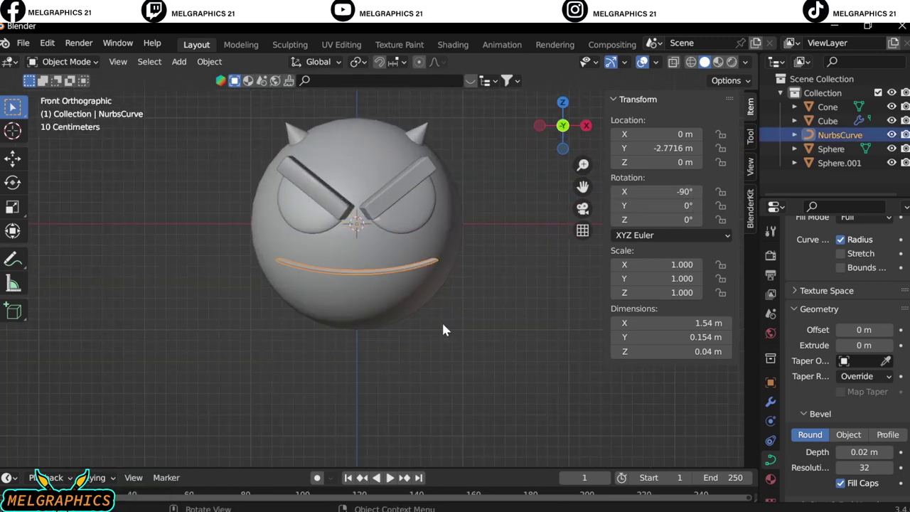
Shrink the mouth curve and move it along Y toward the face.
{"action": "key", "text": "s"}
{"action": "left_click", "coordinate": [441, 299]}
{"action": "key", "text": "KP_3"}
{"action": "key", "text": "g"}
{"action": "key", "text": "y"}
{"action": "left_click", "coordinate": [402, 346]}
{"action": "key", "text": "KP_1"}
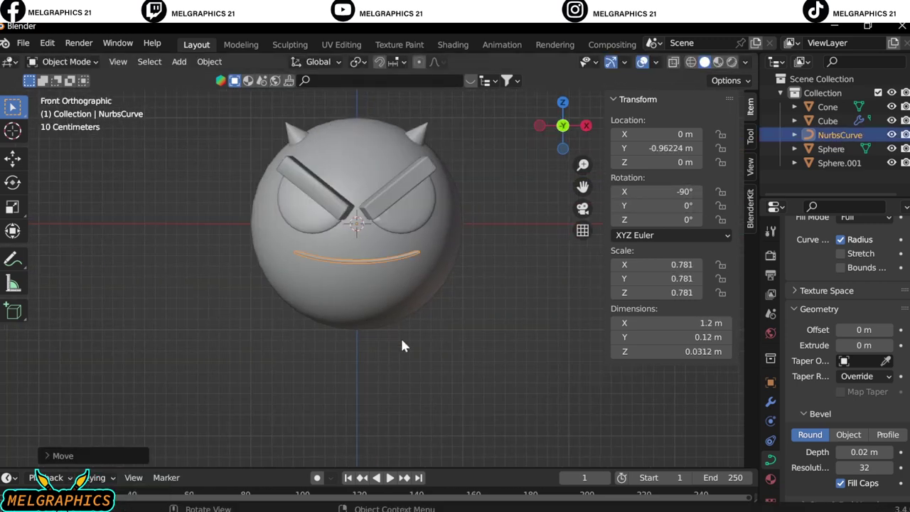
{"action": "scroll", "coordinate": [402, 346], "scroll_direction": "up", "scroll_amount": 5}
{"action": "middle_click_drag", "start_coordinate": [402, 346], "coordinate": [372, 306]}
{"action": "key", "text": "KP_3"}
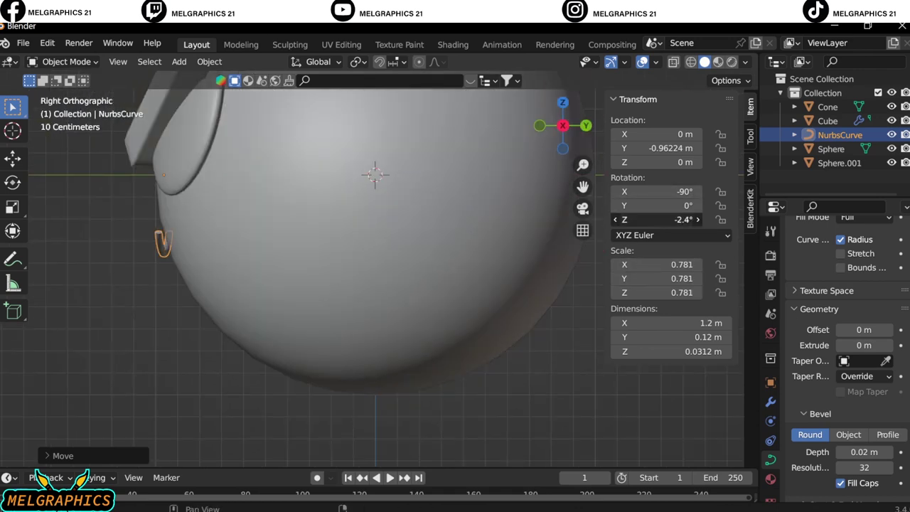
{"action": "key", "text": "ctrl+z"}
Reposition the mouth against the face and extrude the curve to 0.04 m.
{"action": "key", "text": "g"}
{"action": "key", "text": "y"}
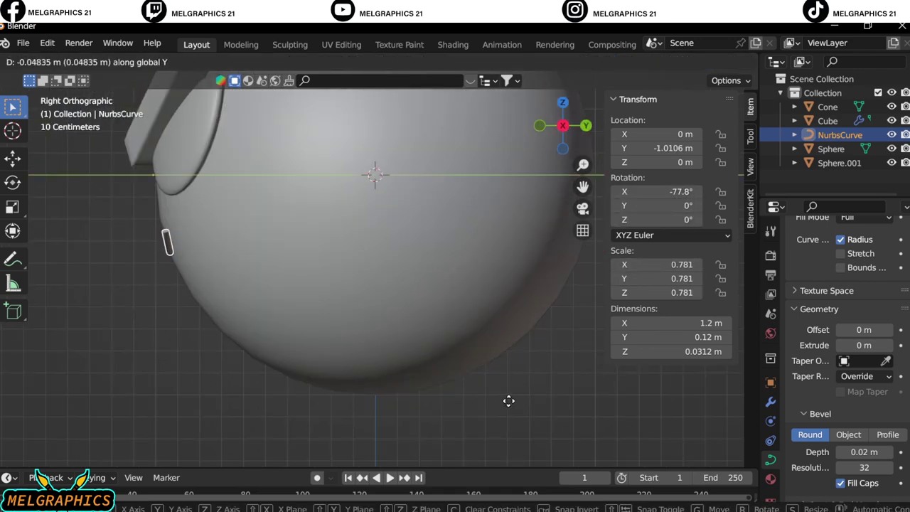
{"action": "left_click", "coordinate": [505, 400]}
{"action": "mouse_move", "coordinate": [505, 400]}
{"action": "middle_mouse_down"}
{"action": "mouse_move", "coordinate": [527, 322]}
{"action": "mouse_move", "coordinate": [296, 314]}
{"action": "mouse_move", "coordinate": [331, 283]}
{"action": "mouse_move", "coordinate": [289, 295]}
{"action": "middle_mouse_up"}
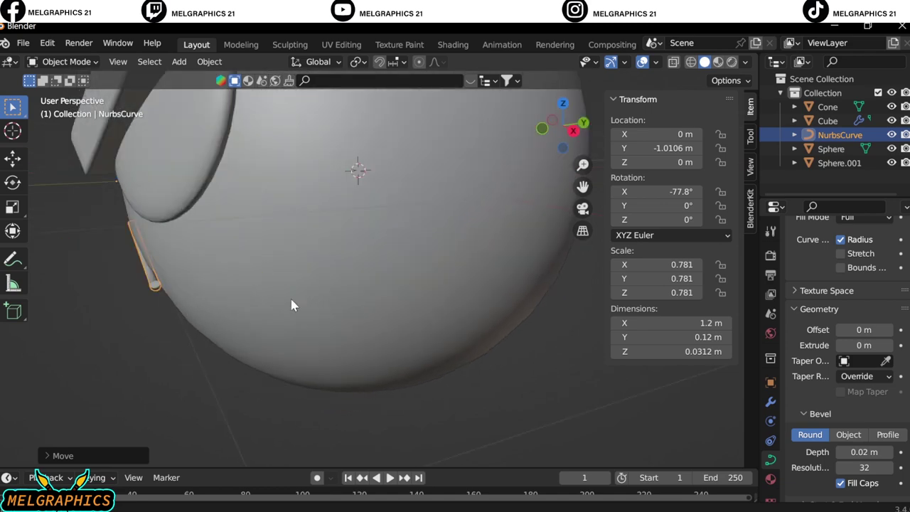
{"action": "key", "text": "KP_3"}
{"action": "mouse_move", "coordinate": [560, 383]}
{"action": "middle_mouse_down"}
{"action": "mouse_move", "coordinate": [540, 363]}
{"action": "mouse_move", "coordinate": [405, 439]}
{"action": "middle_mouse_up"}
{"action": "key", "text": "KP_1"}
{"action": "key", "text": "KP_3"}
Press the mouth onto the face surface and scale it down to 0.649.
{"action": "key", "text": "g"}
{"action": "key", "text": "y"}
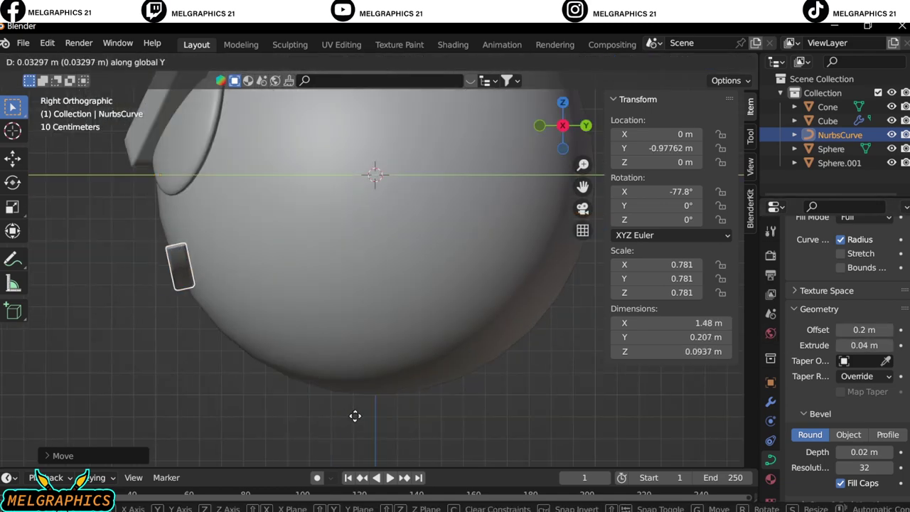
{"action": "left_click", "coordinate": [359, 416]}
{"action": "key", "text": "KP_1"}
{"action": "middle_click_drag", "start_coordinate": [361, 421], "coordinate": [599, 427]}
{"action": "key", "text": "s"}
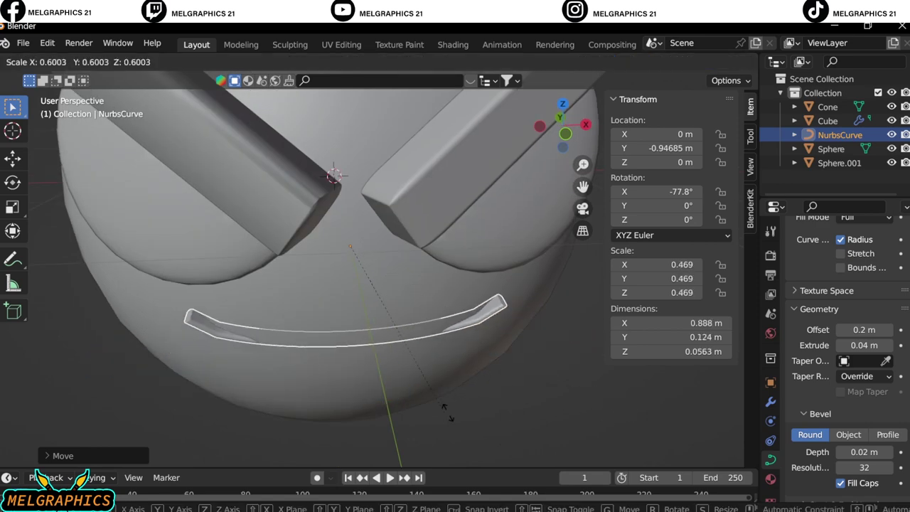
{"action": "left_click", "coordinate": [525, 374]}
{"action": "key", "text": "KP_1"}
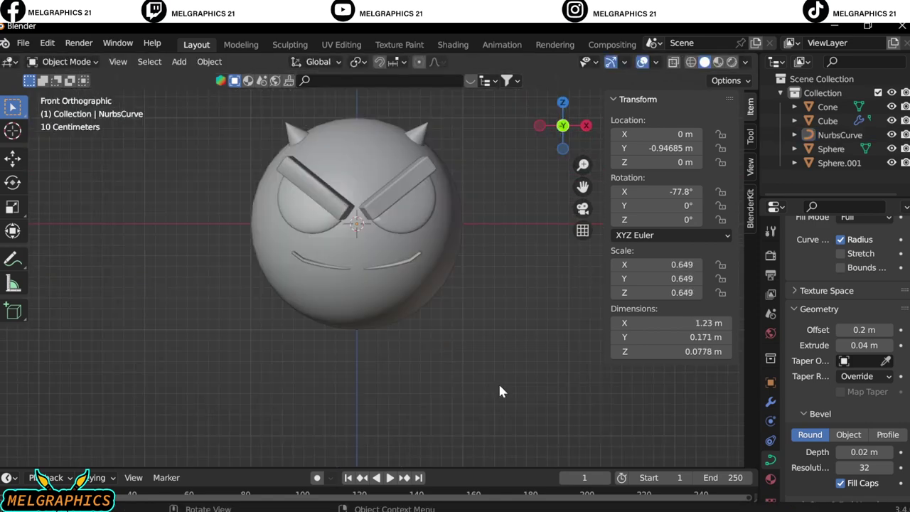
{"action": "scroll", "coordinate": [465, 325], "scroll_direction": "up", "scroll_amount": 2}
Add a UV sphere for an eye, undoing an accidentally added circle.
{"action": "key", "text": "shift+a"}
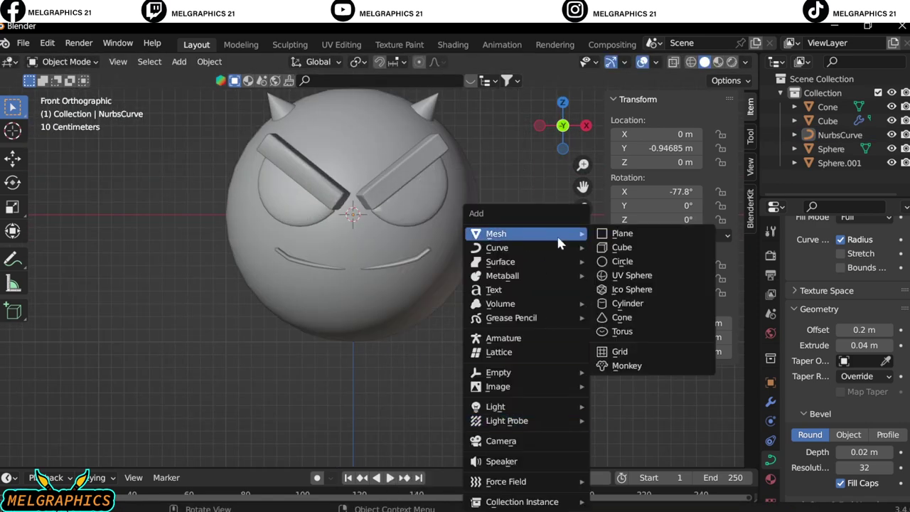
{"action": "left_click", "coordinate": [616, 206]}
{"action": "key", "text": "ctrl+z"}
{"action": "key", "text": "shift+a"}
{"action": "left_click", "coordinate": [526, 260]}
Shrink the small sphere to eye size and slide it along Y to the face surface.
{"action": "key", "text": "s"}
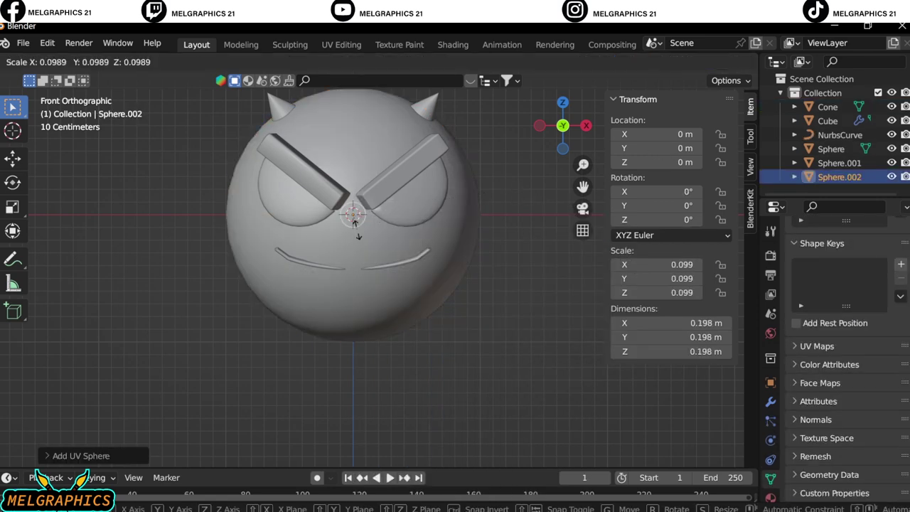
{"action": "left_click", "coordinate": [406, 203]}
{"action": "key", "text": "g"}
{"action": "left_click", "coordinate": [403, 216]}
{"action": "key", "text": "KP_3"}
{"action": "key", "text": "g"}
{"action": "key", "text": "y"}
{"action": "left_click", "coordinate": [284, 213]}
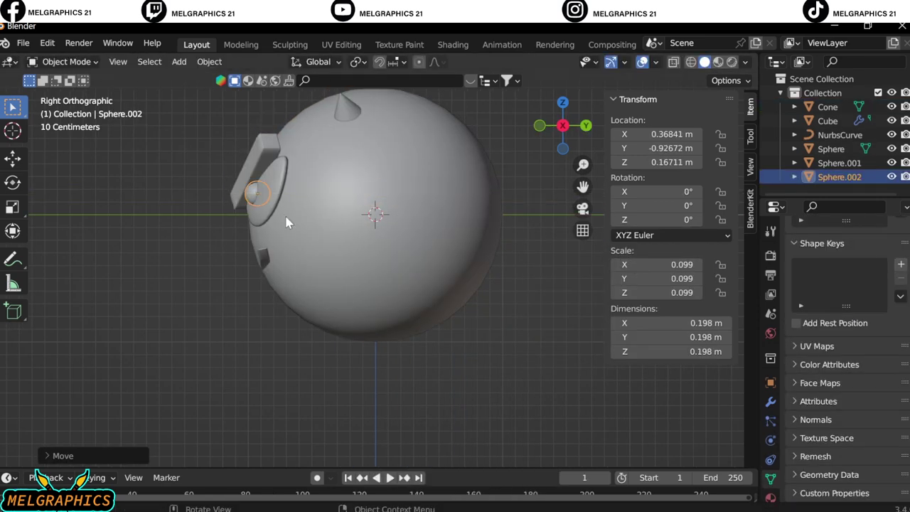
From the front view, turn the eye sphere slightly around Z to sit in the right eye.
{"action": "key", "text": "KP_1"}
{"action": "scroll", "coordinate": [301, 163], "scroll_direction": "up", "scroll_amount": 3}
{"action": "middle_click_drag", "start_coordinate": [301, 163], "coordinate": [300, 334], "text": "shift"}
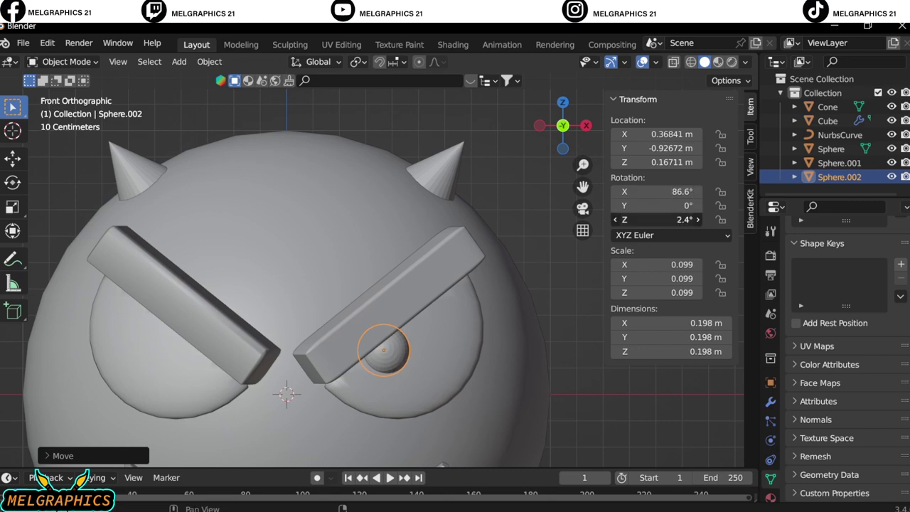
{"action": "scroll", "coordinate": [679, 219], "scroll_direction": "up", "scroll_amount": 2, "text": "ctrl"}
{"action": "middle_click_drag", "start_coordinate": [569, 323], "coordinate": [335, 351]}
{"action": "key", "text": "KP_1"}
{"action": "scroll", "coordinate": [547, 182], "scroll_direction": "up", "scroll_amount": 3}
{"action": "scroll", "coordinate": [355, 285], "scroll_direction": "down", "scroll_amount": 1}
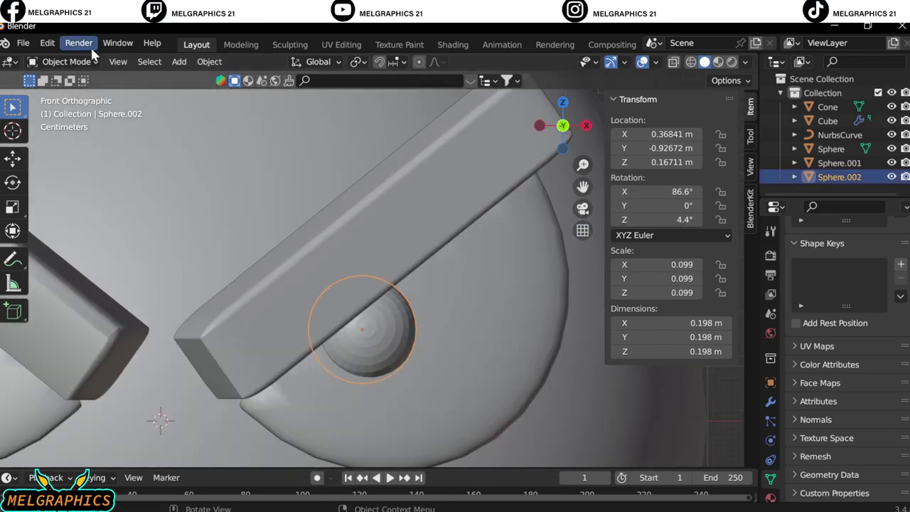
In Edit Mode, separate the eyeball's front cap faces into a pupil object.
{"action": "left_click", "coordinate": [66, 61]}
{"action": "left_click", "coordinate": [63, 92]}
{"action": "scroll", "coordinate": [355, 341], "scroll_direction": "up", "scroll_amount": 3}
{"action": "left_click_drag", "start_coordinate": [378, 364], "coordinate": [327, 407]}
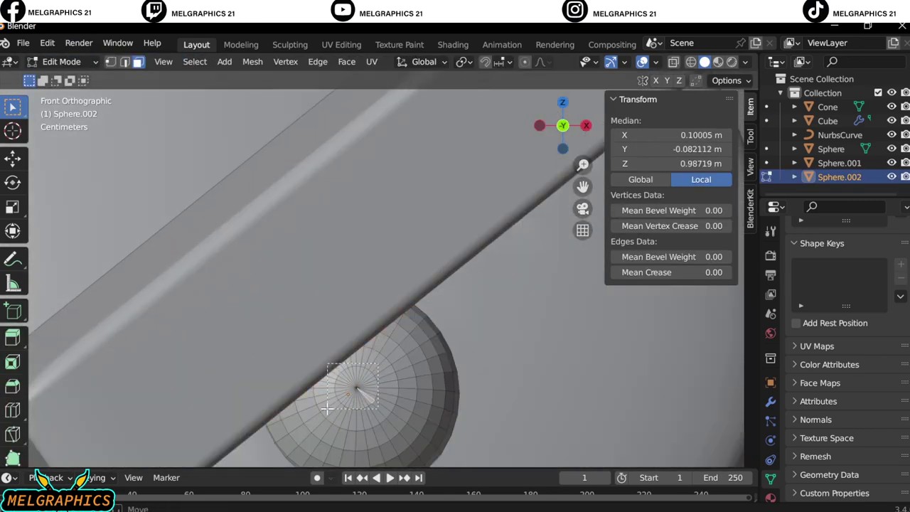
{"action": "right_click", "coordinate": [382, 390]}
{"action": "left_click", "coordinate": [470, 443]}
{"action": "left_click", "coordinate": [66, 61]}
{"action": "left_click", "coordinate": [63, 73]}
Add Mirror modifiers to the eyeball and pupil, mirroring around the Cone, and smooth the pupils.
{"action": "scroll", "coordinate": [284, 320], "scroll_direction": "down", "scroll_amount": 3}
{"action": "scroll", "coordinate": [387, 336], "scroll_direction": "up", "scroll_amount": 3}
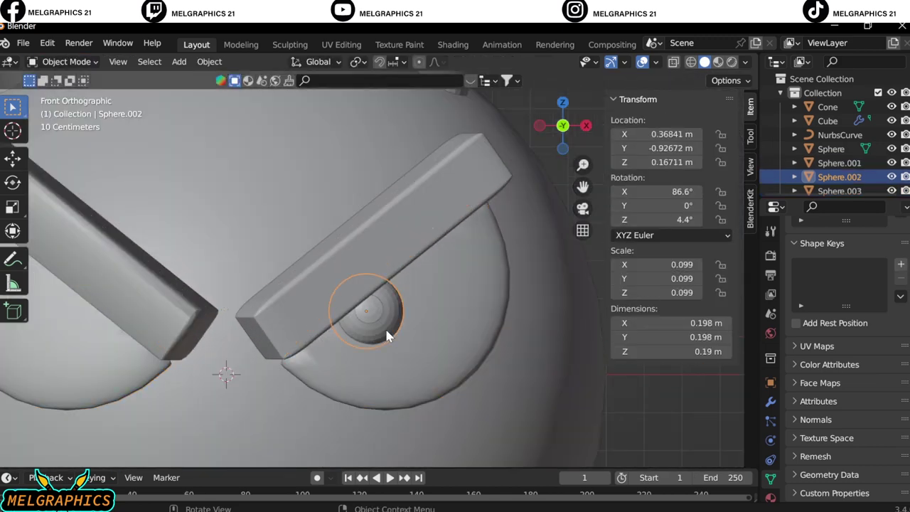
{"action": "left_click", "coordinate": [770, 401]}
{"action": "left_click", "coordinate": [815, 254]}
{"action": "left_click", "coordinate": [613, 416]}
{"action": "left_click", "coordinate": [839, 190]}
{"action": "left_click", "coordinate": [814, 254]}
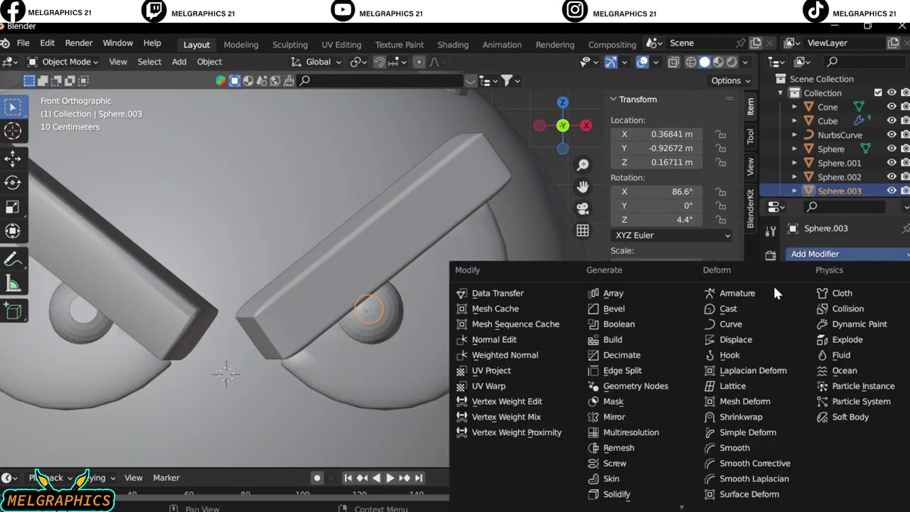
{"action": "left_click", "coordinate": [613, 416]}
{"action": "left_click", "coordinate": [864, 349]}
{"action": "left_click", "coordinate": [771, 371]}
{"action": "key", "text": "ctrl+z"}
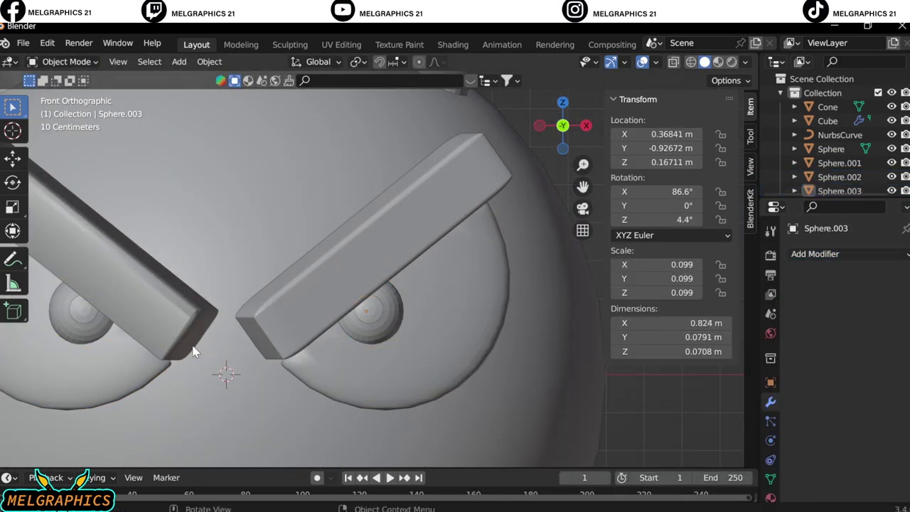
{"action": "scroll", "coordinate": [469, 339], "scroll_direction": "down", "scroll_amount": 5}
Give the eyebrows a new black material.
{"action": "left_click", "coordinate": [466, 334]}
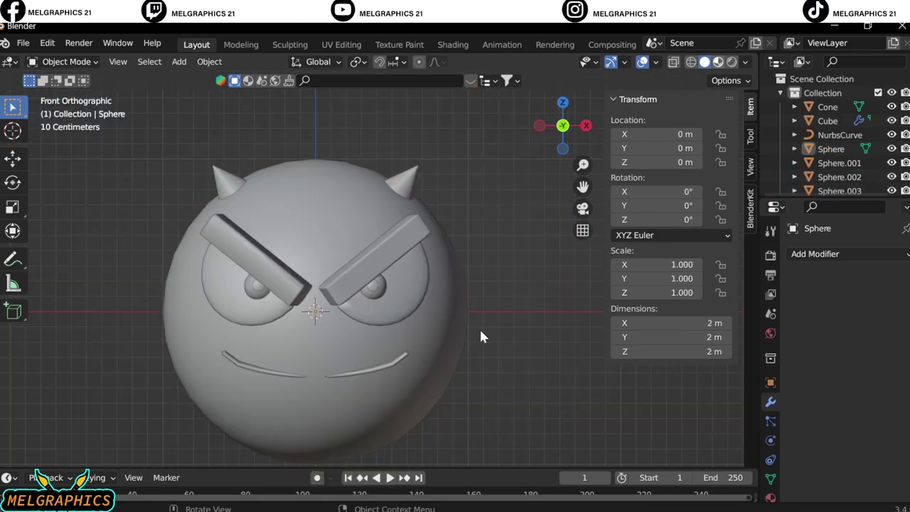
{"action": "scroll", "coordinate": [480, 327], "scroll_direction": "down", "scroll_amount": 3}
{"action": "scroll", "coordinate": [354, 380], "scroll_direction": "up", "scroll_amount": 5}
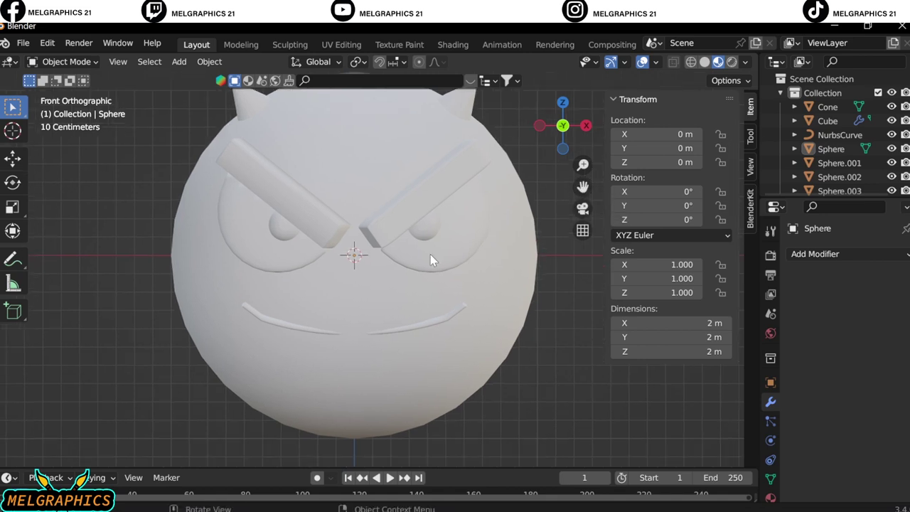
{"action": "left_click", "coordinate": [431, 183]}
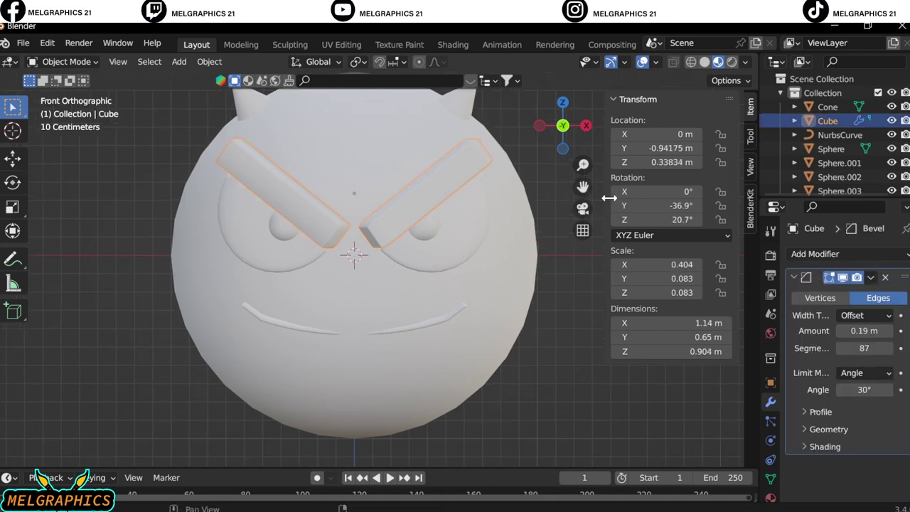
{"action": "left_click", "coordinate": [771, 497]}
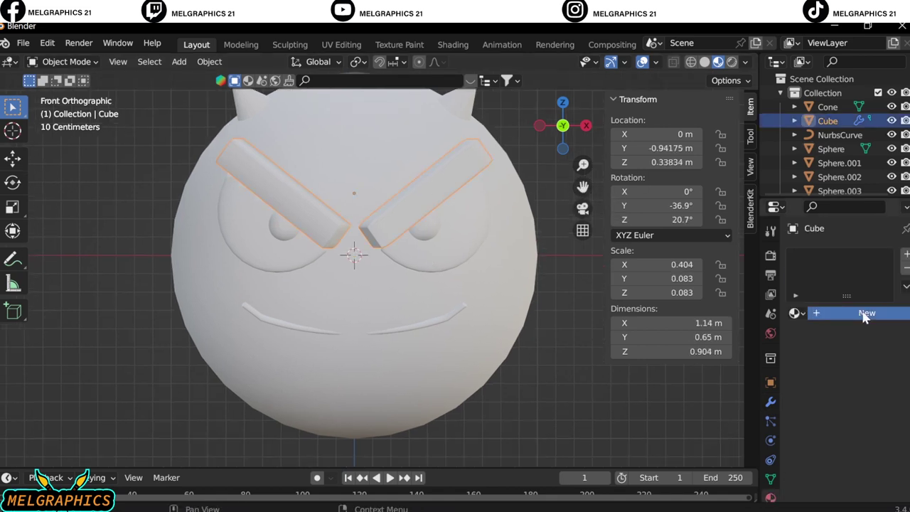
{"action": "left_click", "coordinate": [865, 314]}
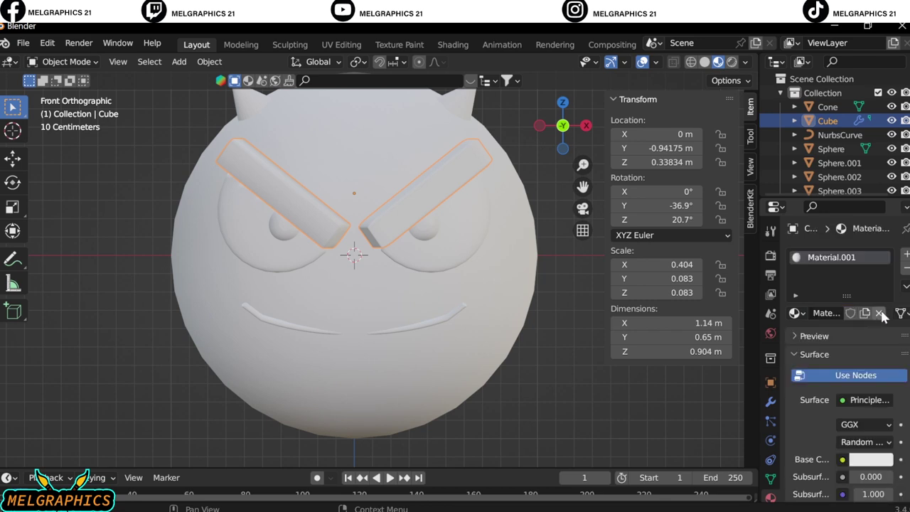
{"action": "left_click", "coordinate": [871, 459]}
{"action": "left_click_drag", "start_coordinate": [819, 377], "coordinate": [589, 366]}
Add materials: dark pupils, eye socket discs, red eyeballs and a black mouth.
{"action": "left_click", "coordinate": [425, 231]}
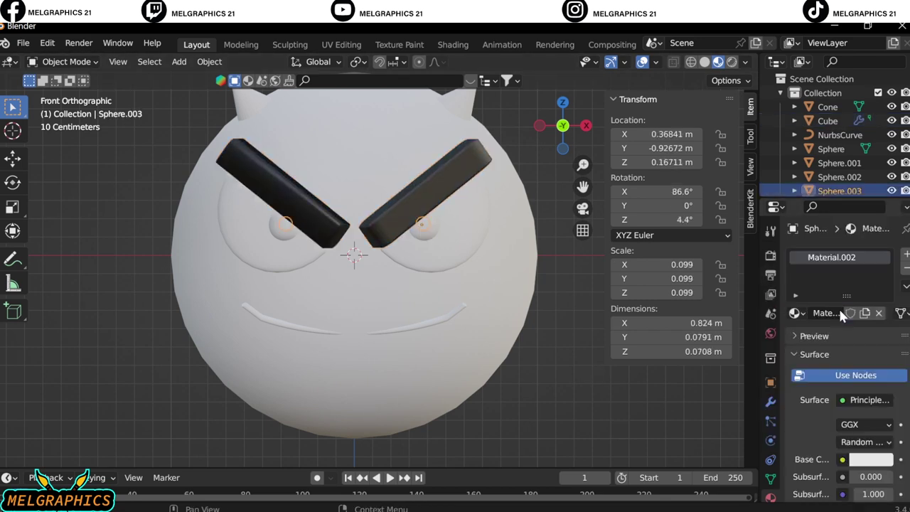
{"action": "left_click", "coordinate": [871, 459]}
{"action": "left_click_drag", "start_coordinate": [873, 213], "coordinate": [873, 341]}
{"action": "left_click", "coordinate": [427, 178]}
{"action": "left_click", "coordinate": [871, 459]}
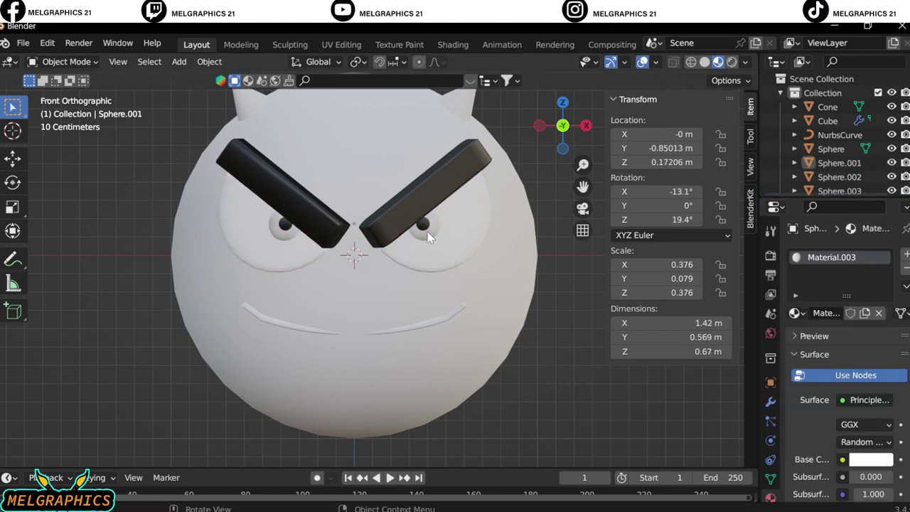
{"action": "left_click", "coordinate": [430, 238]}
{"action": "left_click", "coordinate": [435, 239]}
{"action": "left_click", "coordinate": [871, 459]}
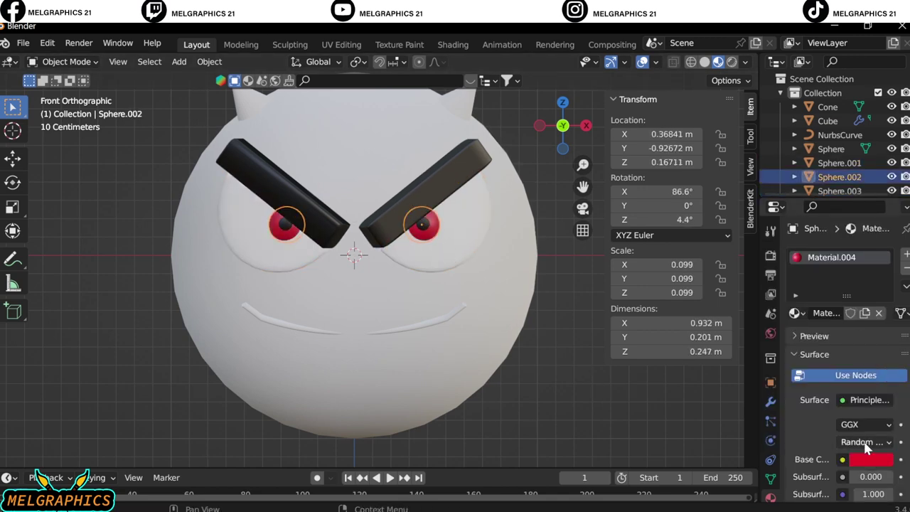
{"action": "left_click", "coordinate": [869, 459]}
{"action": "left_click", "coordinate": [457, 320]}
{"action": "left_click", "coordinate": [871, 459]}
{"action": "left_click_drag", "start_coordinate": [842, 425], "coordinate": [771, 425]}
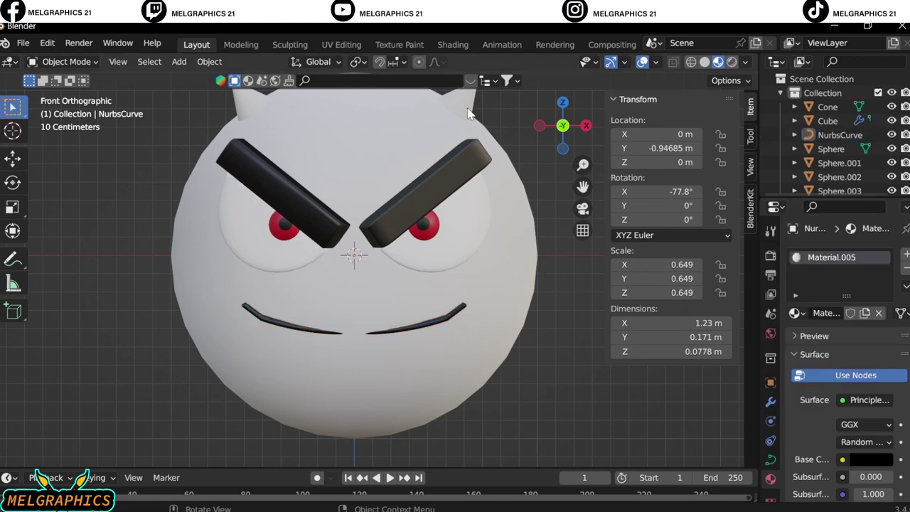
Color the horns brown and shade them smooth.
{"action": "left_click", "coordinate": [467, 114]}
{"action": "left_click", "coordinate": [871, 459]}
{"action": "left_click_drag", "start_coordinate": [883, 270], "coordinate": [884, 313]}
{"action": "right_click", "coordinate": [427, 92]}
{"action": "left_click", "coordinate": [427, 92]}
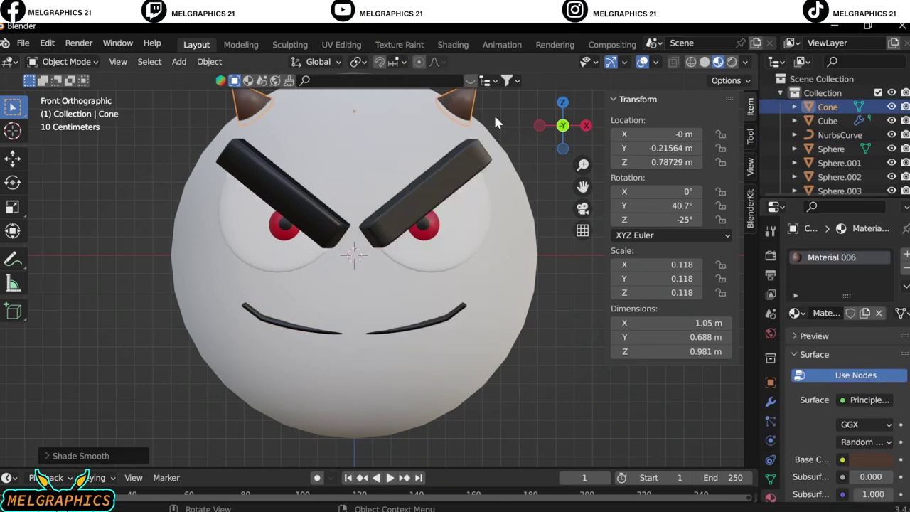
{"action": "left_click", "coordinate": [496, 122]}
Set the round head's Base Color to orange.
{"action": "left_click", "coordinate": [445, 375]}
{"action": "left_click", "coordinate": [871, 459]}
{"action": "left_click_drag", "start_coordinate": [884, 271], "coordinate": [887, 313]}
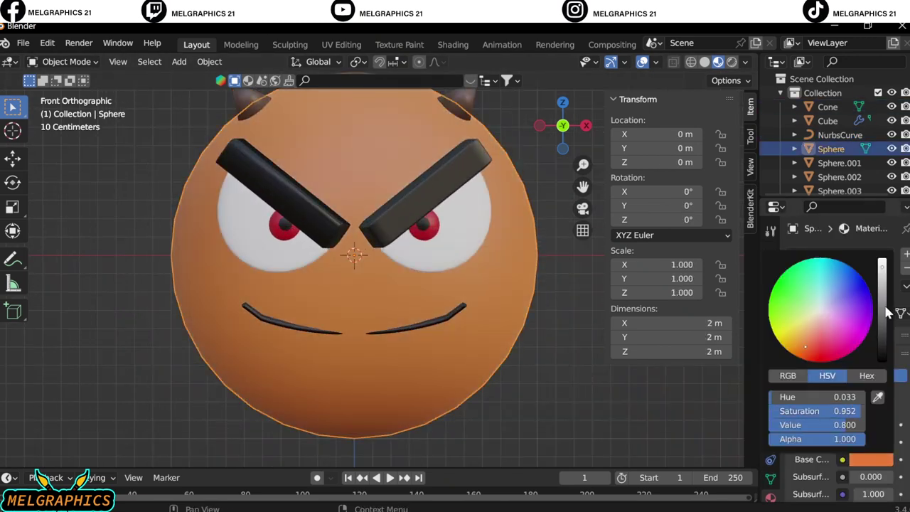
{"action": "scroll", "coordinate": [195, 199], "scroll_direction": "up", "scroll_amount": 4}
Select both old pupils and delete them.
{"action": "left_click", "coordinate": [183, 206], "text": "shift"}
{"action": "key", "text": "s"}
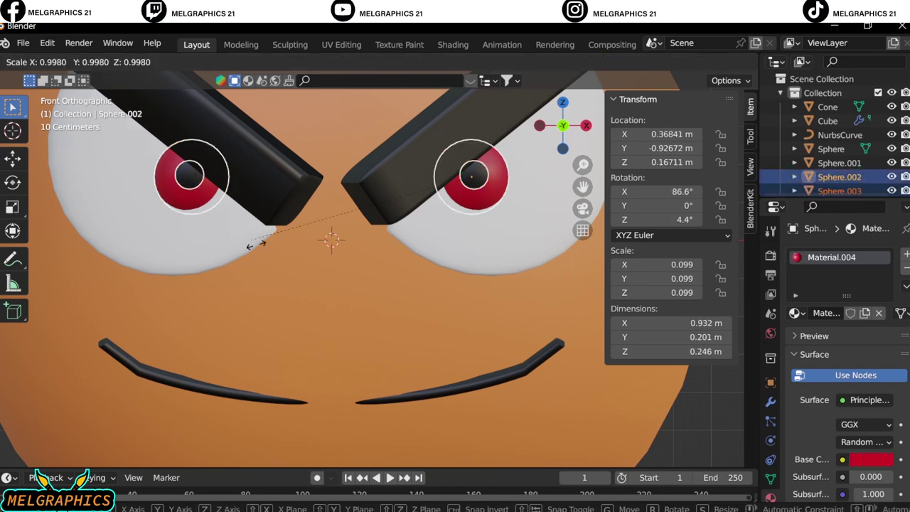
{"action": "key", "text": "Escape"}
{"action": "key", "text": "Delete"}
{"action": "scroll", "coordinate": [466, 285], "scroll_direction": "down", "scroll_amount": 3}
Add a UV sphere, scale it to 0.188, and move it along Y in front of the face.
{"action": "key", "text": "shift+a"}
{"action": "left_click", "coordinate": [516, 274]}
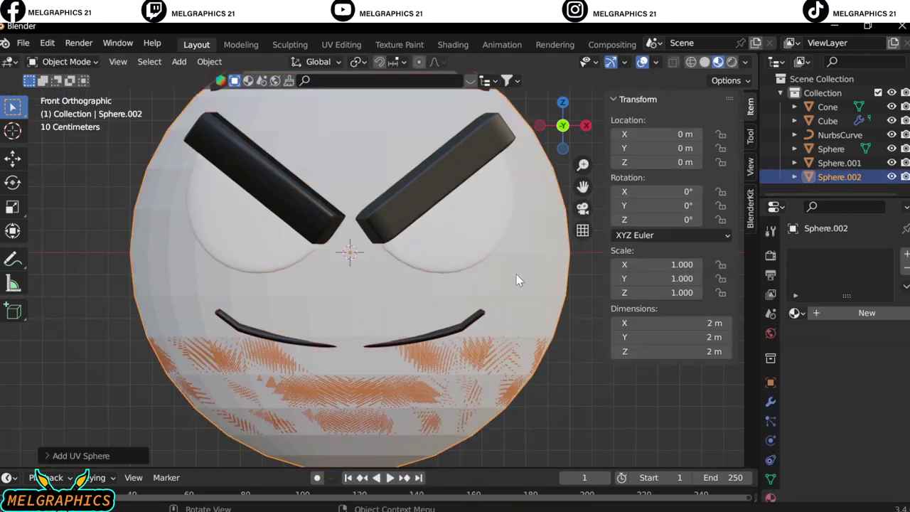
{"action": "key", "text": "s"}
{"action": "left_click", "coordinate": [532, 321]}
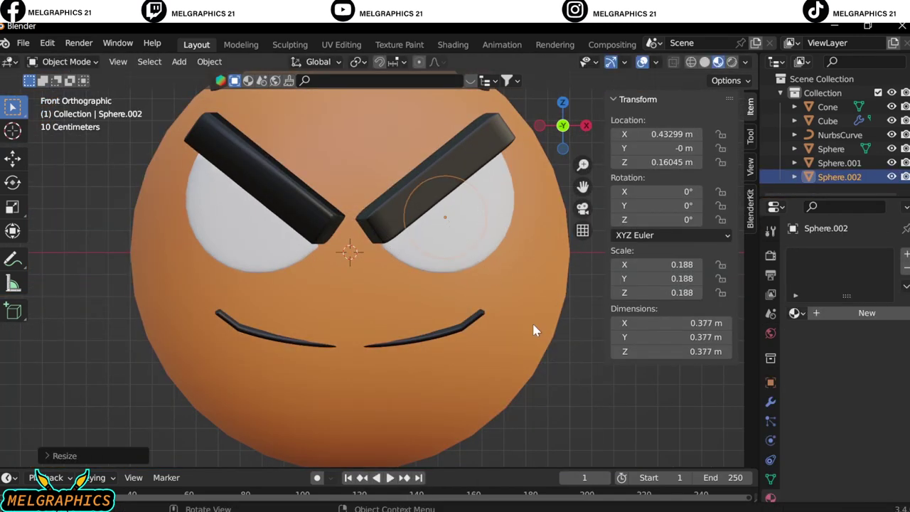
{"action": "key", "text": "g"}
{"action": "key", "text": "KP_3"}
{"action": "key", "text": "y"}
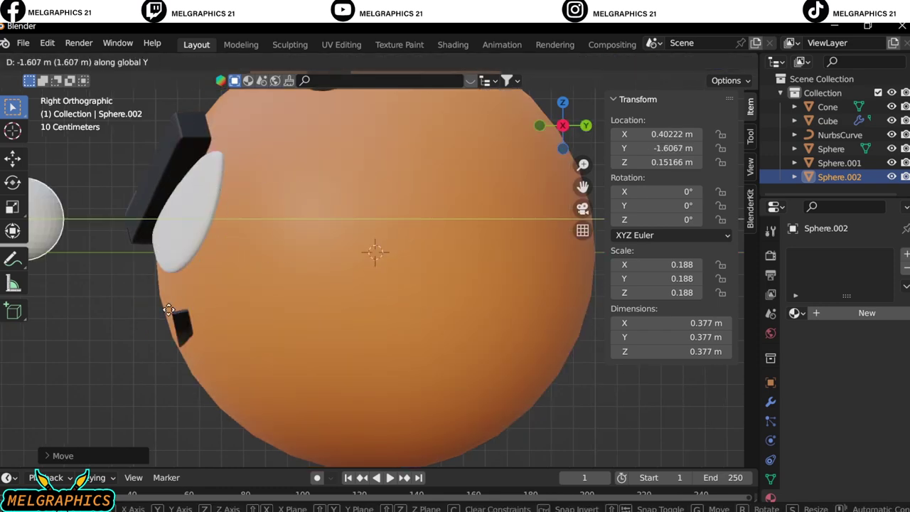
{"action": "left_click", "coordinate": [245, 305]}
Tilt the sphere about X and slide it along Y against the eye.
{"action": "key", "text": "KP_1"}
{"action": "left_click_drag", "start_coordinate": [661, 191], "coordinate": [682, 192]}
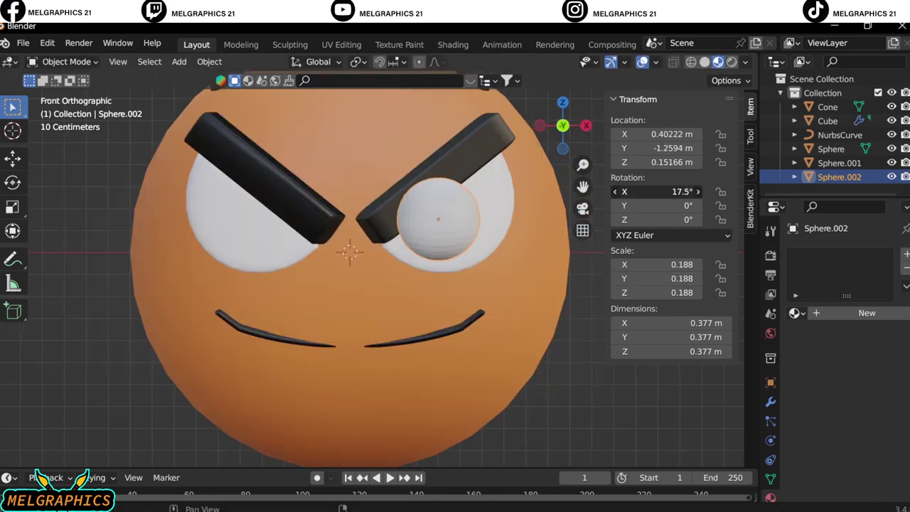
{"action": "type", "text": "90"}
{"action": "key", "text": "Return"}
{"action": "key", "text": "KP_3"}
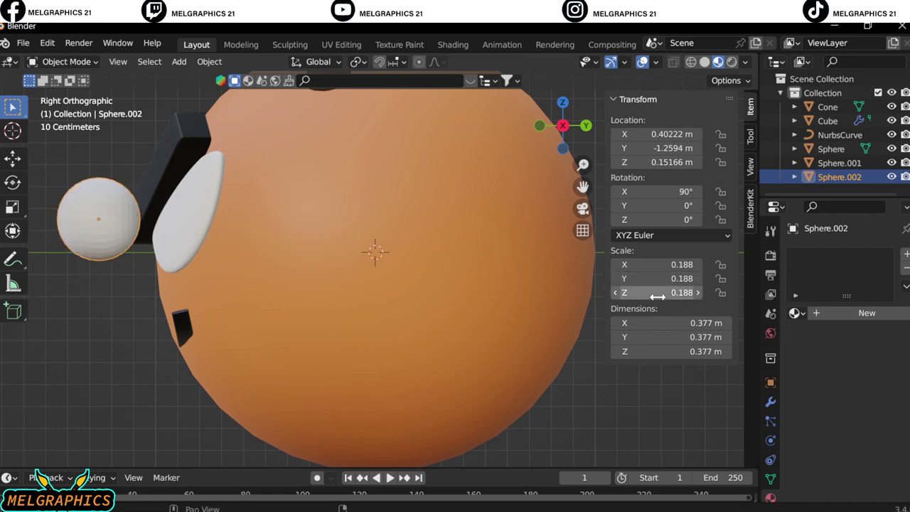
{"action": "key", "text": "g"}
{"action": "key", "text": "y"}
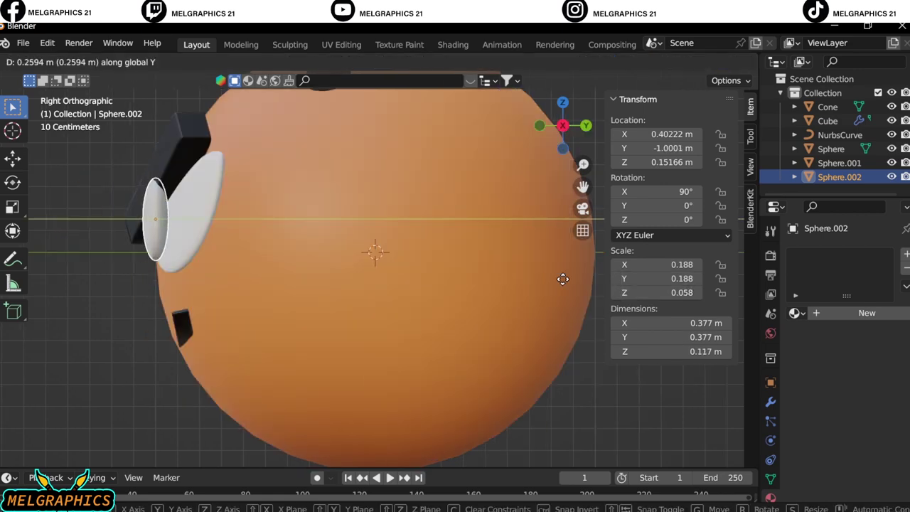
{"action": "left_click", "coordinate": [572, 279]}
Turn the sphere about Z and fine-tune its tilt to follow the brow (X 87.5°, Z 20°).
{"action": "key", "text": "KP_1"}
{"action": "scroll", "coordinate": [583, 186], "scroll_direction": "up", "scroll_amount": 4}
{"action": "left_click_drag", "start_coordinate": [583, 186], "coordinate": [462, 260]}
{"action": "left_click", "coordinate": [704, 62]}
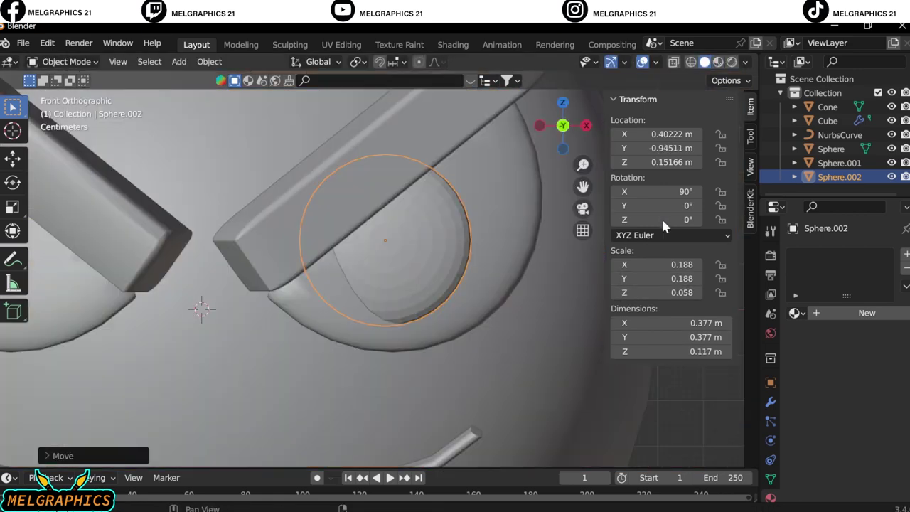
{"action": "left_click_drag", "start_coordinate": [661, 219], "coordinate": [675, 219]}
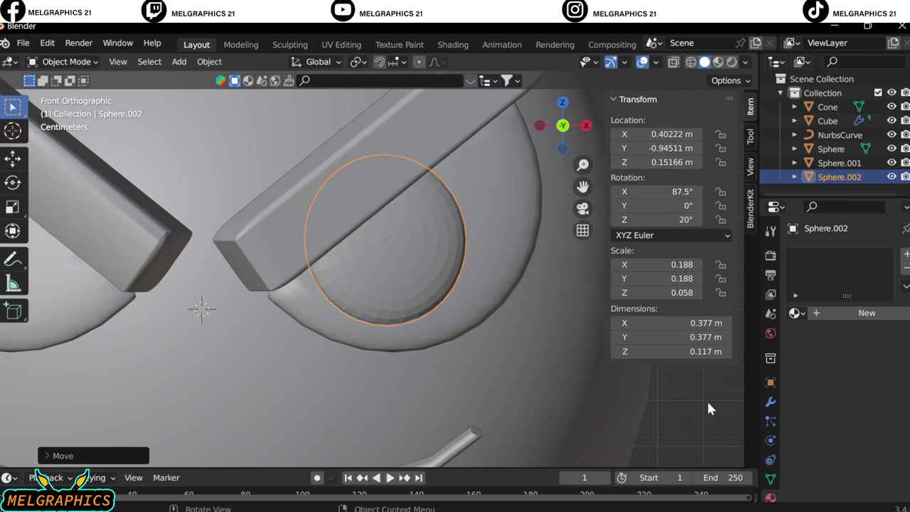
{"action": "scroll", "coordinate": [370, 201], "scroll_direction": "down", "scroll_amount": 5}
{"action": "scroll", "coordinate": [371, 202], "scroll_direction": "up", "scroll_amount": 5}
{"action": "key", "text": "Tab"}
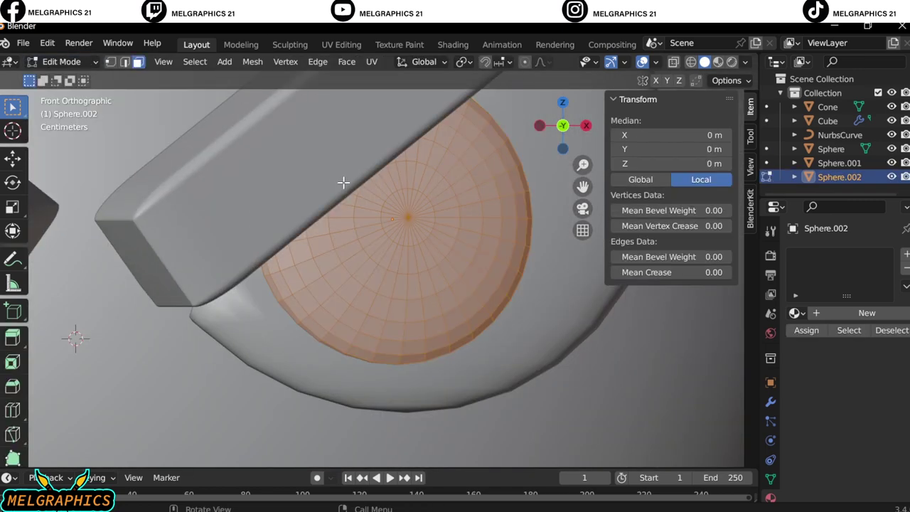
Select the sphere's inner faces and separate them into a new inner disc object.
{"action": "left_click_drag", "start_coordinate": [345, 154], "coordinate": [441, 243]}
{"action": "left_click_drag", "start_coordinate": [12, 106], "coordinate": [64, 146]}
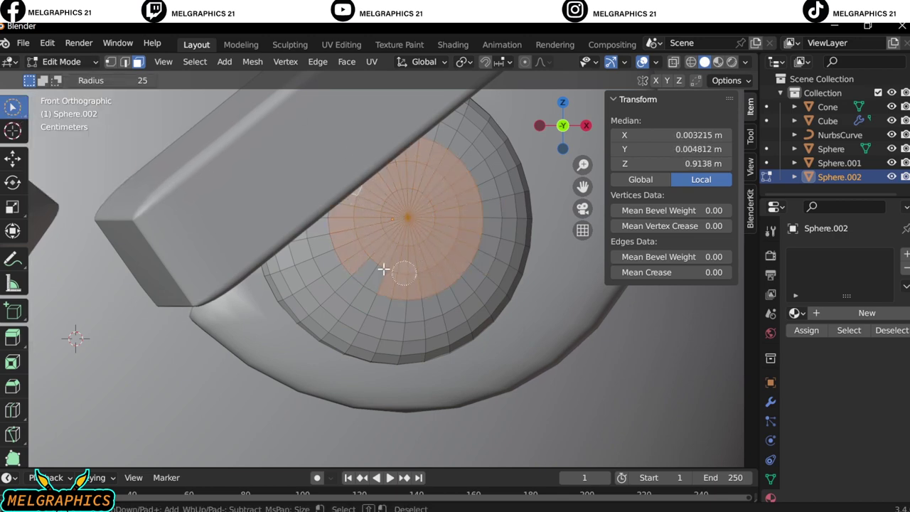
{"action": "scroll", "coordinate": [383, 269], "scroll_direction": "down", "scroll_amount": 2}
{"action": "right_click", "coordinate": [334, 277]}
{"action": "left_click", "coordinate": [467, 498]}
{"action": "left_click", "coordinate": [64, 61]}
{"action": "left_click", "coordinate": [71, 75]}
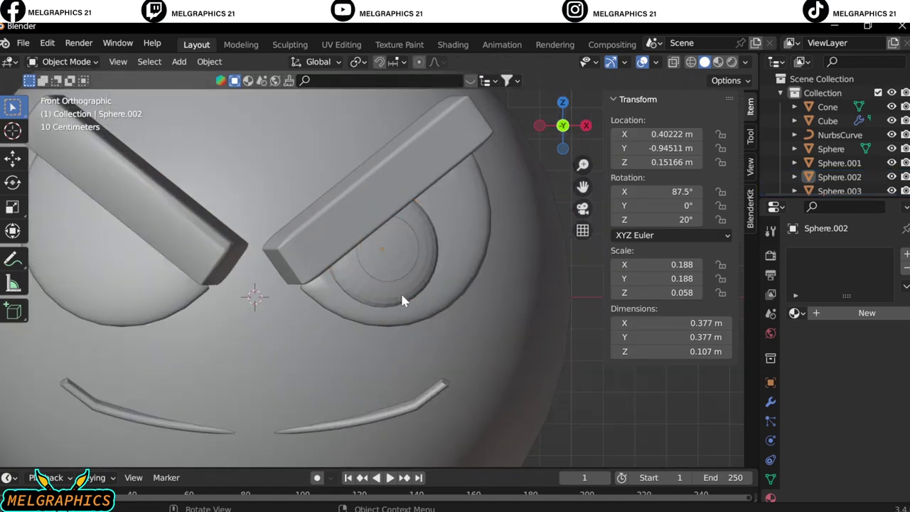
Add Mirror modifiers to Sphere.002 and the separated disc Sphere.003.
{"action": "left_click", "coordinate": [814, 253]}
{"action": "left_click", "coordinate": [519, 303]}
{"action": "left_click", "coordinate": [384, 248]}
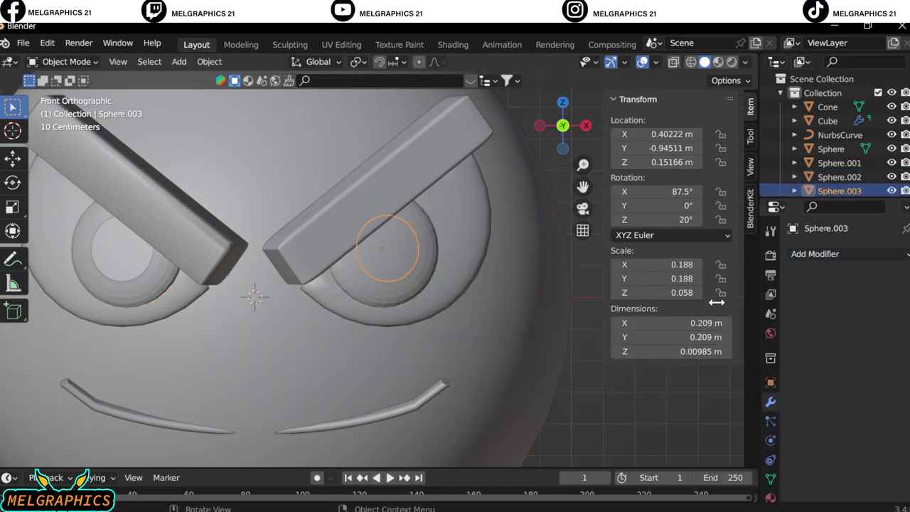
{"action": "left_click", "coordinate": [814, 254]}
{"action": "left_click", "coordinate": [518, 302]}
In Material Preview, give the outer eye ring Sphere.002 a new black material.
{"action": "key", "text": "ctrl+x"}
{"action": "left_click", "coordinate": [718, 62]}
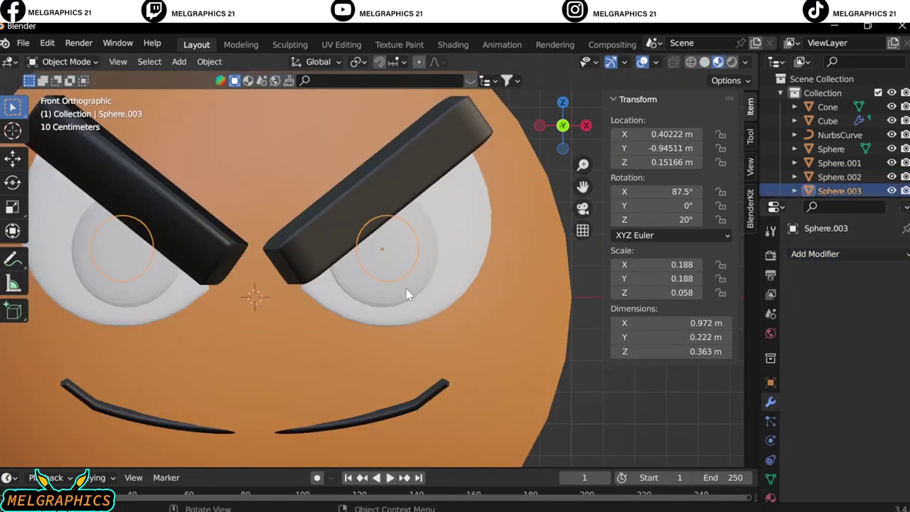
{"action": "left_click", "coordinate": [770, 497]}
{"action": "left_click", "coordinate": [867, 313]}
{"action": "left_click", "coordinate": [871, 459]}
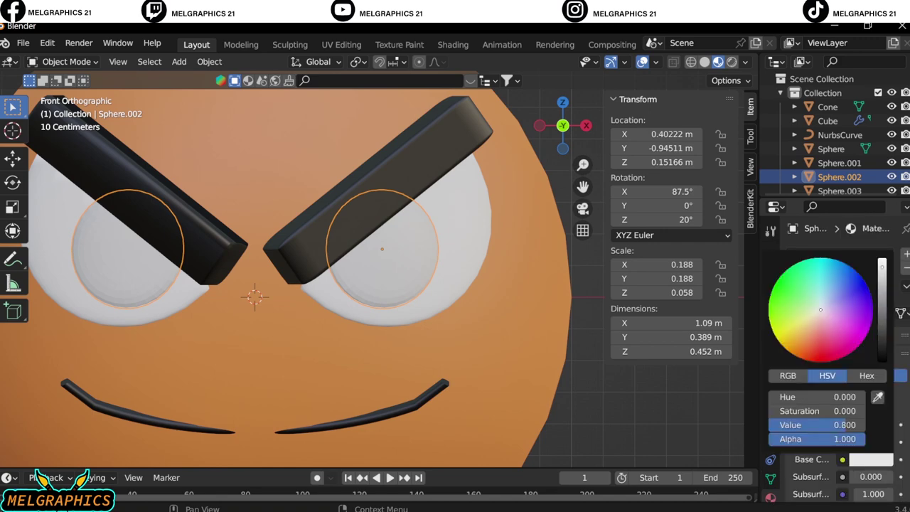
{"action": "left_click", "coordinate": [417, 260]}
Give the inner disc Sphere.003 a new red material.
{"action": "left_click", "coordinate": [867, 313]}
{"action": "left_click", "coordinate": [871, 460]}
{"action": "left_click", "coordinate": [821, 354]}
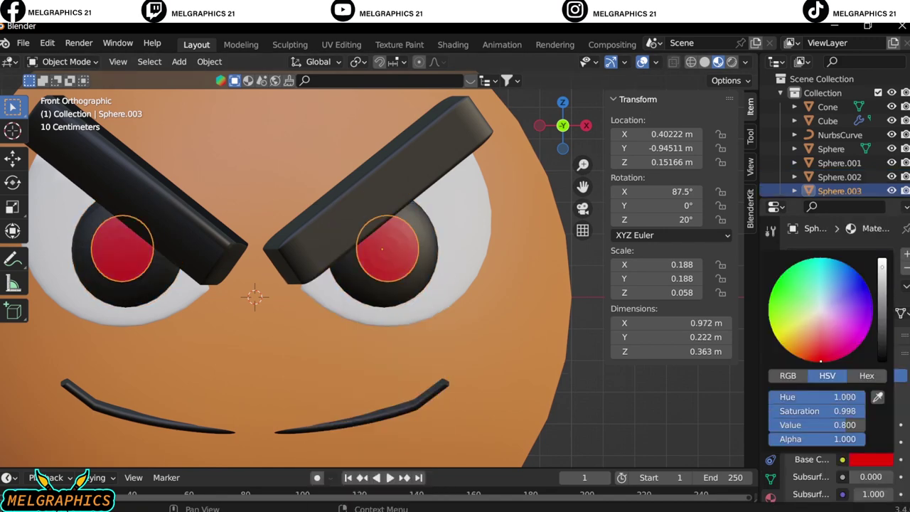
{"action": "scroll", "coordinate": [489, 286], "scroll_direction": "down", "scroll_amount": 4}
{"action": "scroll", "coordinate": [487, 276], "scroll_direction": "down", "scroll_amount": 1}
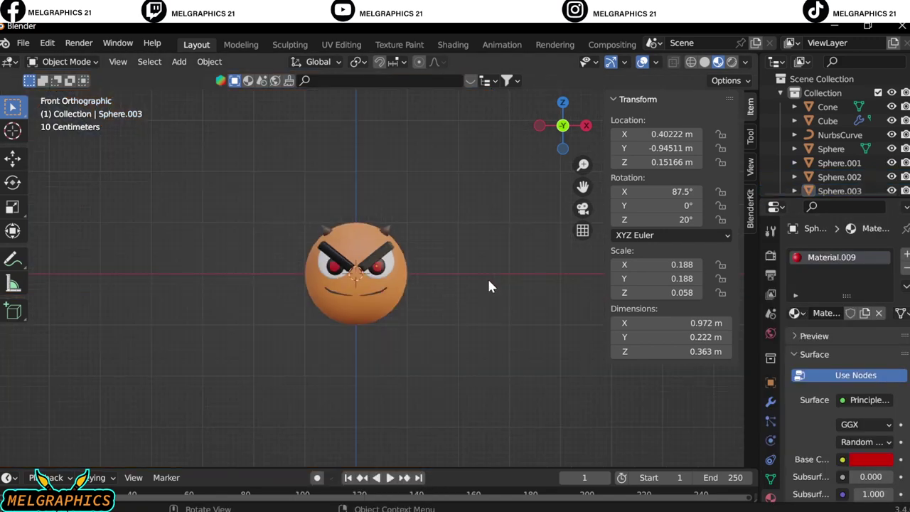
{"action": "scroll", "coordinate": [458, 267], "scroll_direction": "up", "scroll_amount": 2}
{"action": "scroll", "coordinate": [458, 269], "scroll_direction": "up", "scroll_amount": 4}
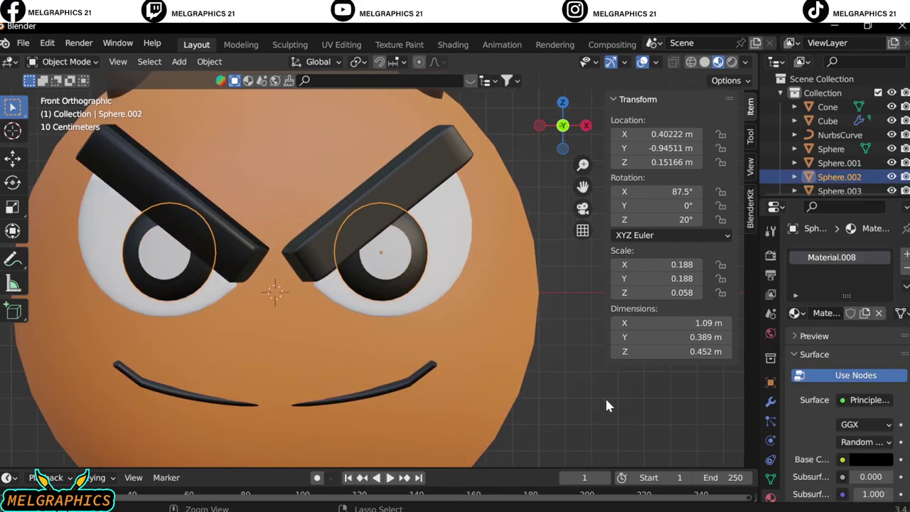
{"action": "key", "text": "Tab"}
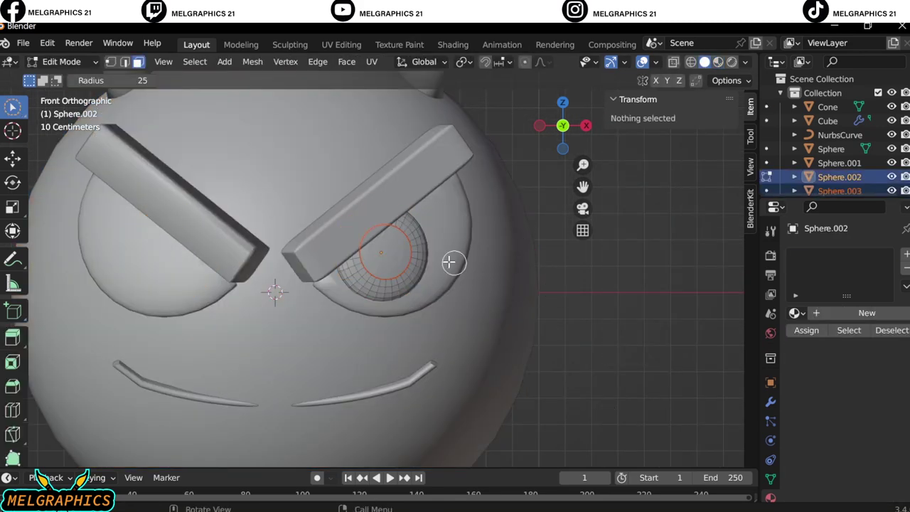
Separate the centre eye faces into a pupil piece and mirror it with an applied Mirror modifier.
{"action": "right_click", "coordinate": [284, 211]}
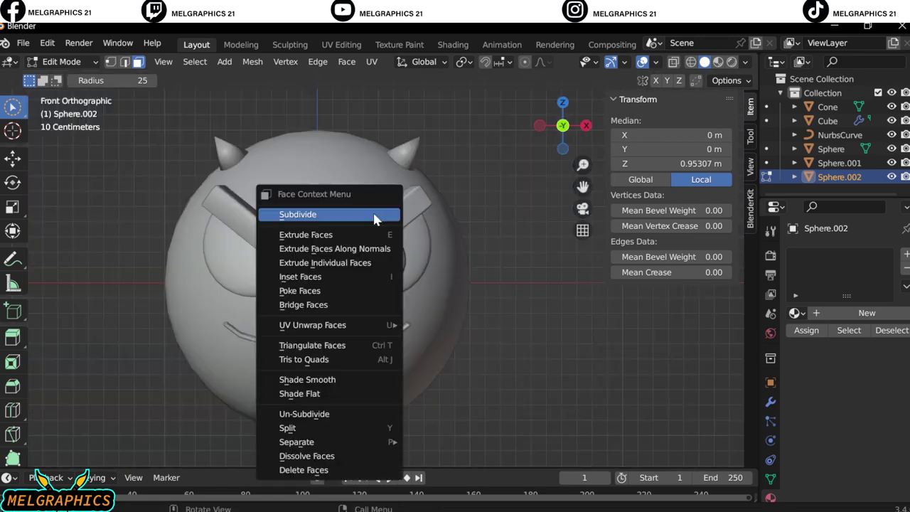
{"action": "left_click", "coordinate": [433, 439]}
{"action": "key", "text": "Tab"}
{"action": "left_click", "coordinate": [839, 190]}
{"action": "left_click", "coordinate": [815, 254]}
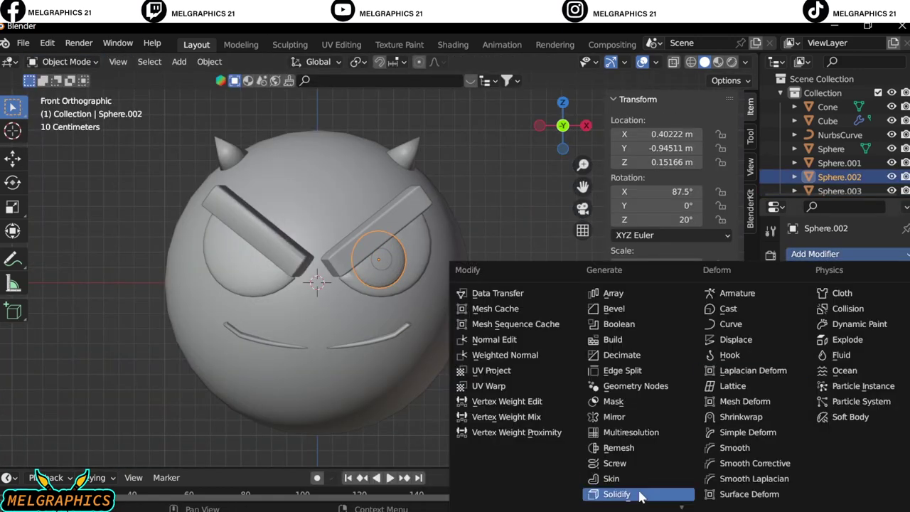
{"action": "left_click", "coordinate": [614, 417]}
{"action": "left_click", "coordinate": [863, 270]}
{"action": "left_click", "coordinate": [808, 294]}
{"action": "left_click", "coordinate": [815, 254]}
{"action": "left_click", "coordinate": [613, 417]}
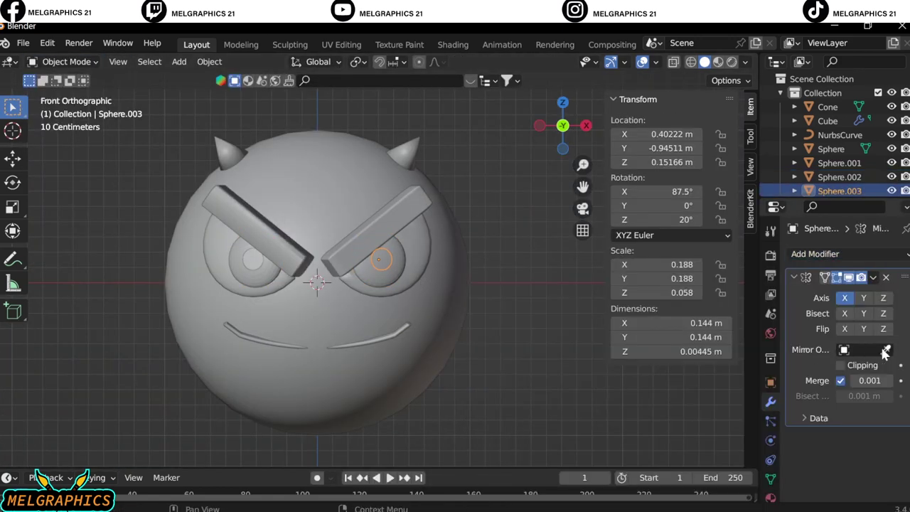
{"action": "left_click", "coordinate": [872, 278]}
Shade the eye ring and pupils smooth and make the Sphere.002 irises dark red.
{"action": "left_click", "coordinate": [789, 286]}
{"action": "left_click", "coordinate": [385, 264]}
{"action": "right_click", "coordinate": [384, 265]}
{"action": "left_click", "coordinate": [387, 265]}
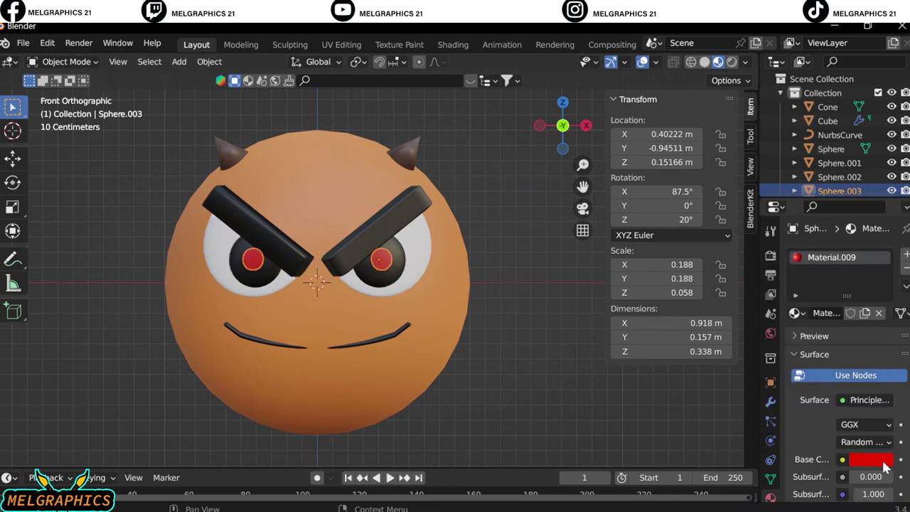
{"action": "left_click", "coordinate": [380, 260]}
{"action": "left_click", "coordinate": [871, 459]}
{"action": "left_click_drag", "start_coordinate": [873, 454], "coordinate": [822, 311]}
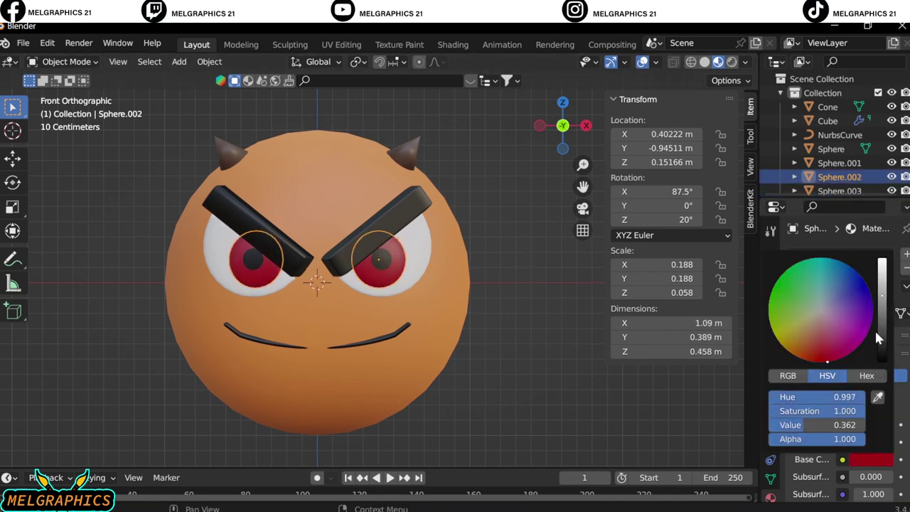
Make the Sphere.003 pupils black and set the Cube brows' roughness to 1.
{"action": "left_click", "coordinate": [379, 259]}
{"action": "scroll", "coordinate": [384, 263], "scroll_direction": "up", "scroll_amount": 6}
{"action": "scroll", "coordinate": [870, 426], "scroll_direction": "down", "scroll_amount": 5}
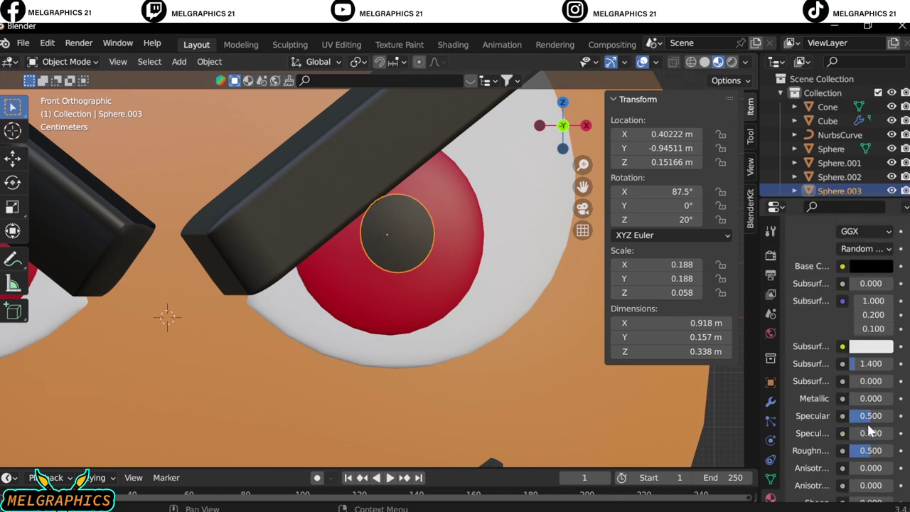
{"action": "scroll", "coordinate": [863, 417], "scroll_direction": "up", "scroll_amount": 4}
{"action": "left_click", "coordinate": [368, 301]}
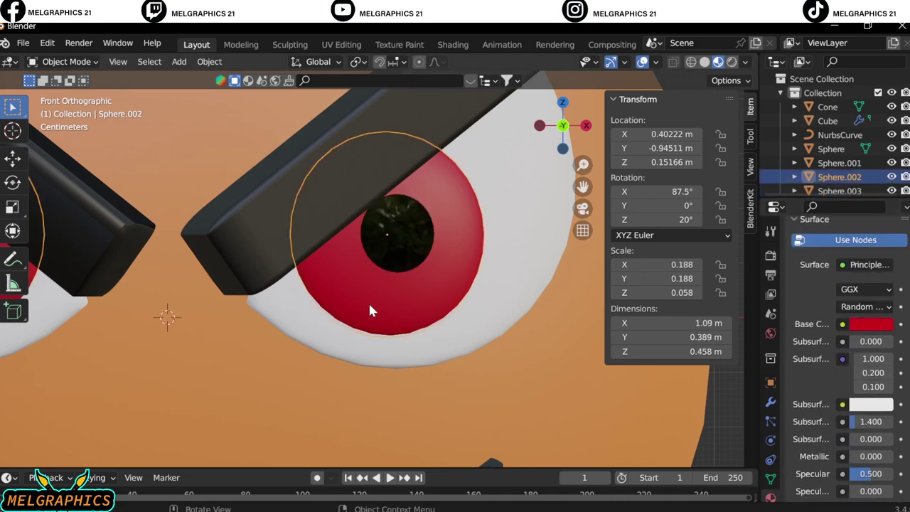
{"action": "scroll", "coordinate": [352, 305], "scroll_direction": "down", "scroll_amount": 6}
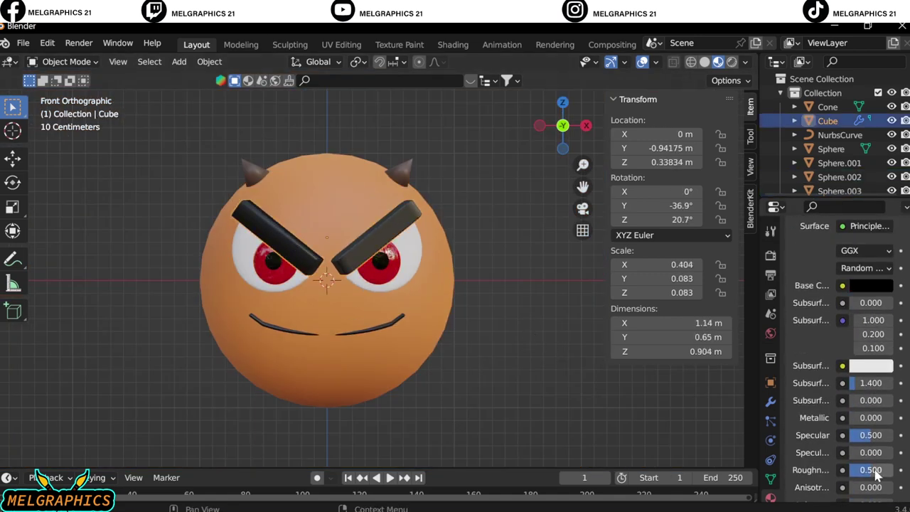
{"action": "left_click", "coordinate": [587, 357]}
{"action": "scroll", "coordinate": [347, 360], "scroll_direction": "down", "scroll_amount": 5}
{"action": "scroll", "coordinate": [465, 373], "scroll_direction": "up", "scroll_amount": 4}
Add an area light rotated 90° on X and move it in front of the head.
{"action": "scroll", "coordinate": [254, 189], "scroll_direction": "down", "scroll_amount": 3}
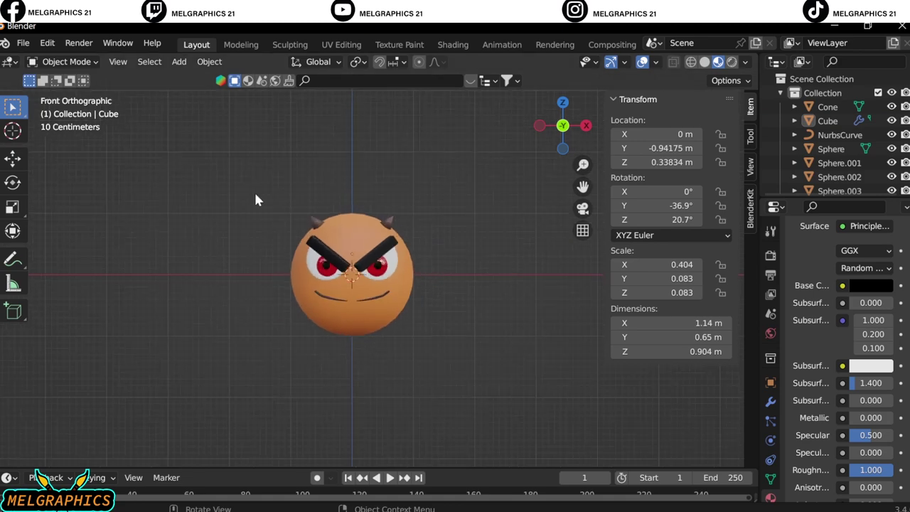
{"action": "key", "text": "KP_3"}
{"action": "key", "text": "shift+a"}
{"action": "left_click", "coordinate": [322, 425]}
{"action": "type", "text": "90"}
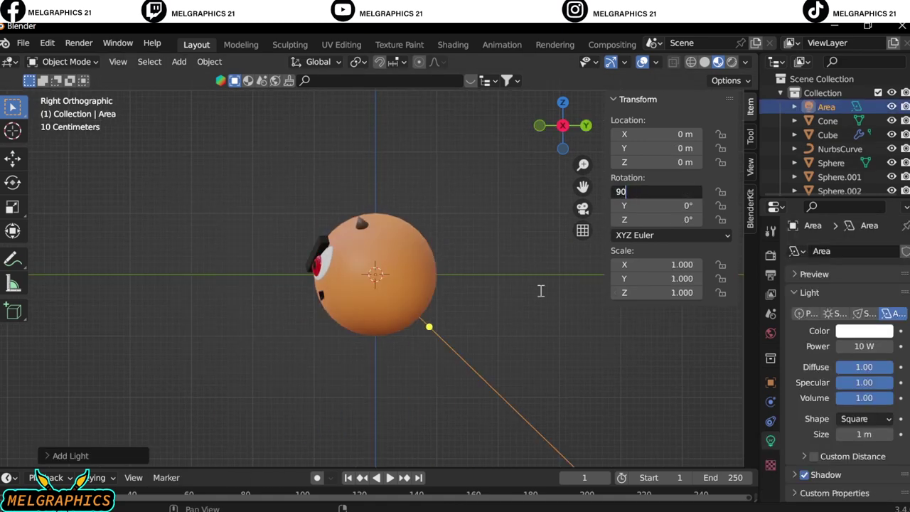
{"action": "key", "text": "Return"}
{"action": "key", "text": "g"}
{"action": "key", "text": "y"}
{"action": "left_click", "coordinate": [212, 336]}
Duplicate the area light turned 45°, then copy it again to X 4.9384 m.
{"action": "key", "text": "KP_7"}
{"action": "right_click", "coordinate": [323, 351]}
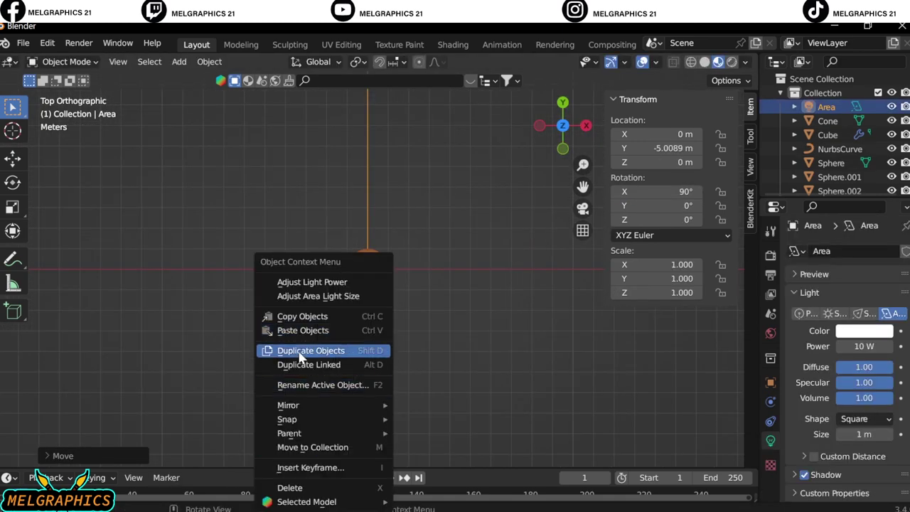
{"action": "left_click", "coordinate": [324, 351]}
{"action": "key", "text": "r"}
{"action": "type", "text": "45"}
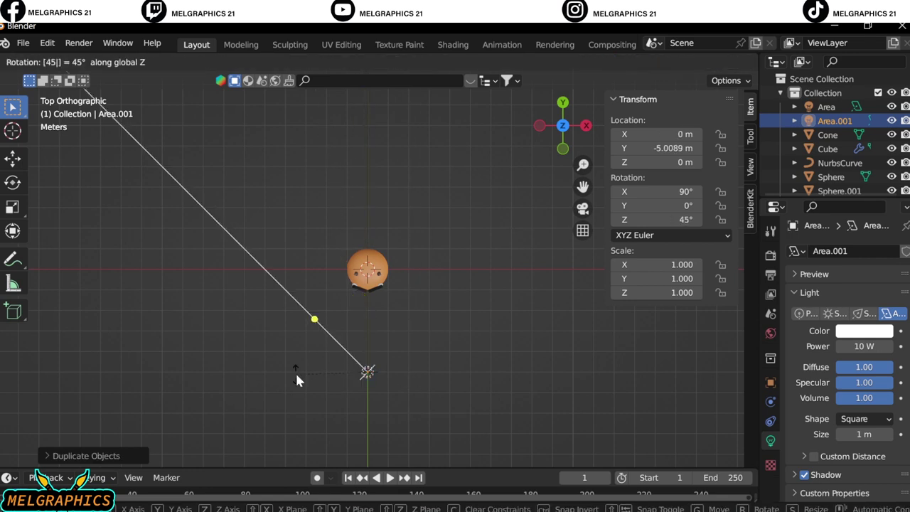
{"action": "key", "text": "Return"}
{"action": "key", "text": "shift+d"}
{"action": "key", "text": "x"}
{"action": "left_click", "coordinate": [389, 361]}
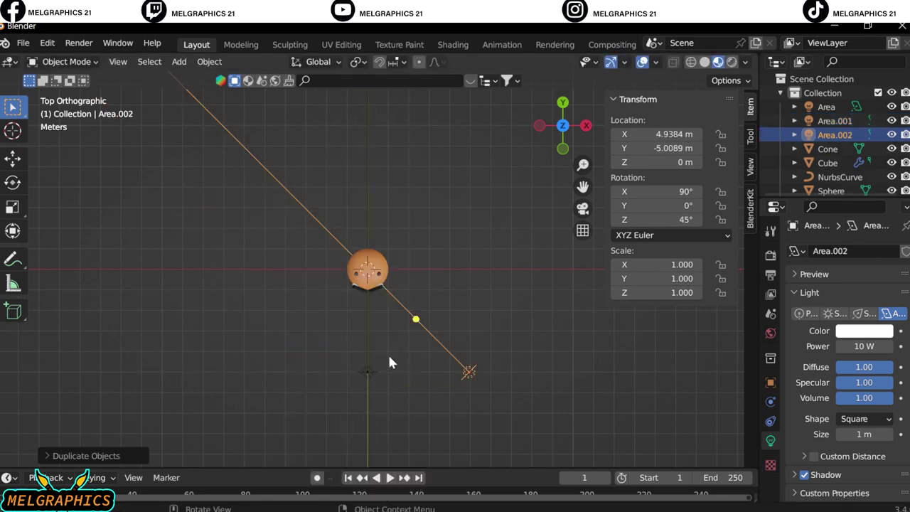
Turn the second copy -45° and move it to X -4.9384 m.
{"action": "key", "text": "r"}
{"action": "key", "text": "x"}
{"action": "key", "text": "Escape"}
{"action": "key", "text": "g"}
{"action": "type", "text": "-45"}
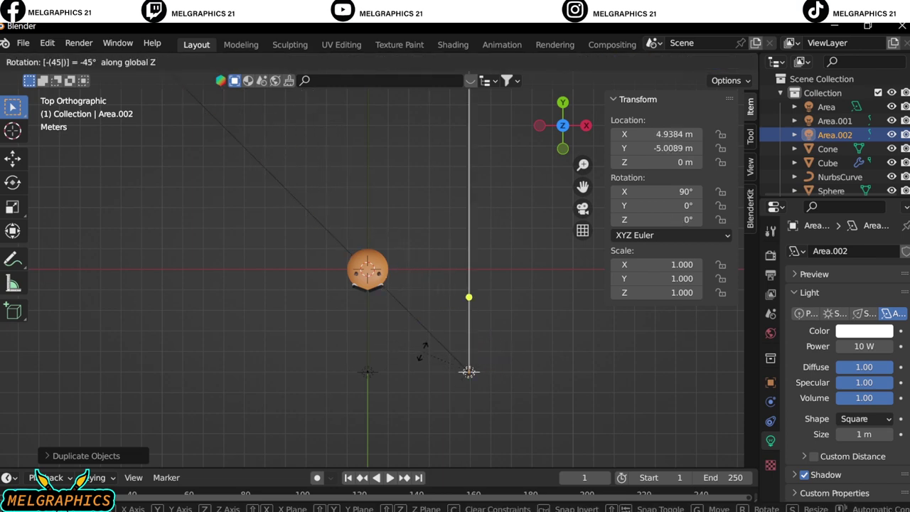
{"action": "key", "text": "Return"}
{"action": "key", "text": "Return"}
{"action": "key", "text": "g"}
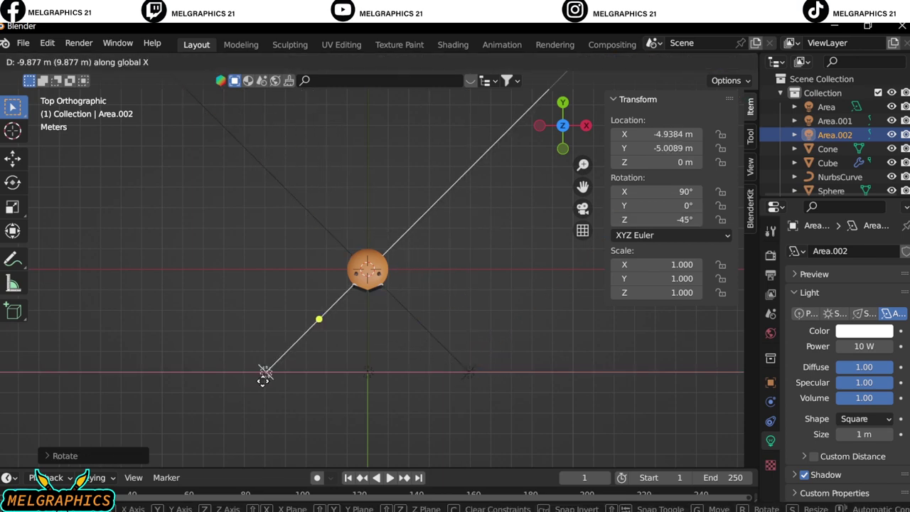
{"action": "left_click", "coordinate": [263, 380]}
Duplicate the original area light and place the copy behind the head.
{"action": "left_click", "coordinate": [366, 371]}
{"action": "right_click", "coordinate": [365, 372]}
{"action": "left_click", "coordinate": [357, 351]}
{"action": "left_click", "coordinate": [341, 204]}
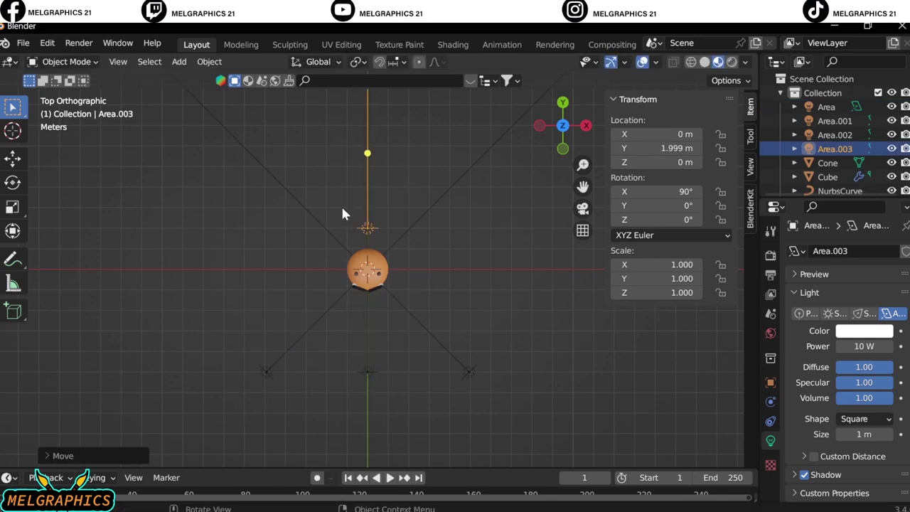
Add a camera to the scene and adjust its tilt.
{"action": "key", "text": "shift+a"}
{"action": "left_click", "coordinate": [474, 345]}
{"action": "key", "text": "KP_3"}
{"action": "left_click_drag", "start_coordinate": [661, 192], "coordinate": [644, 191]}
Set the camera's X rotation to 90° and place it at Y -6.3725 m facing the head.
{"action": "left_click", "coordinate": [661, 191]}
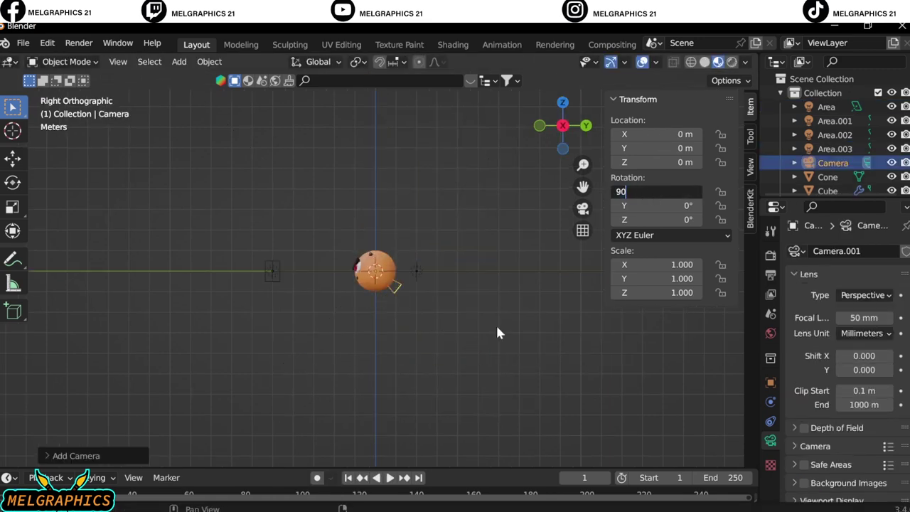
{"action": "type", "text": "90"}
{"action": "key", "text": "Return"}
{"action": "key", "text": "g"}
{"action": "key", "text": "y"}
{"action": "left_click", "coordinate": [362, 341]}
{"action": "key", "text": "KP_0"}
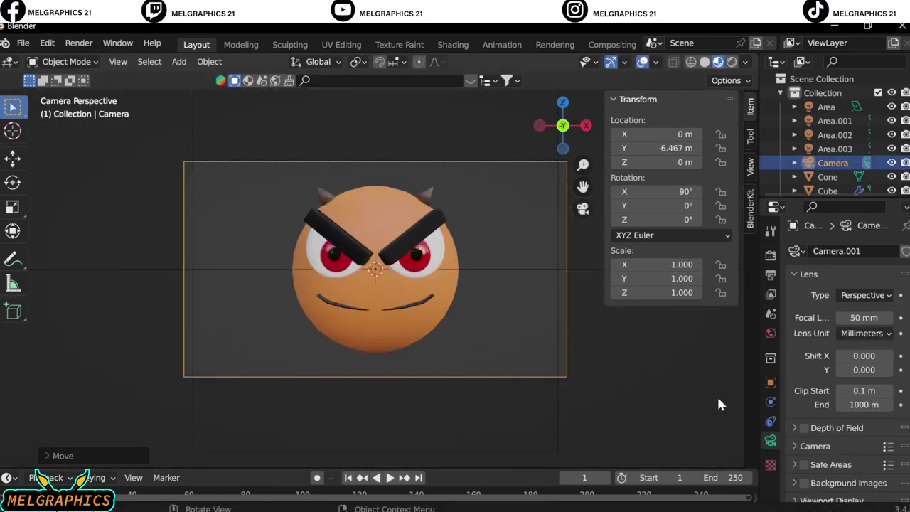
{"action": "key", "text": "KP_3"}
{"action": "key", "text": "g"}
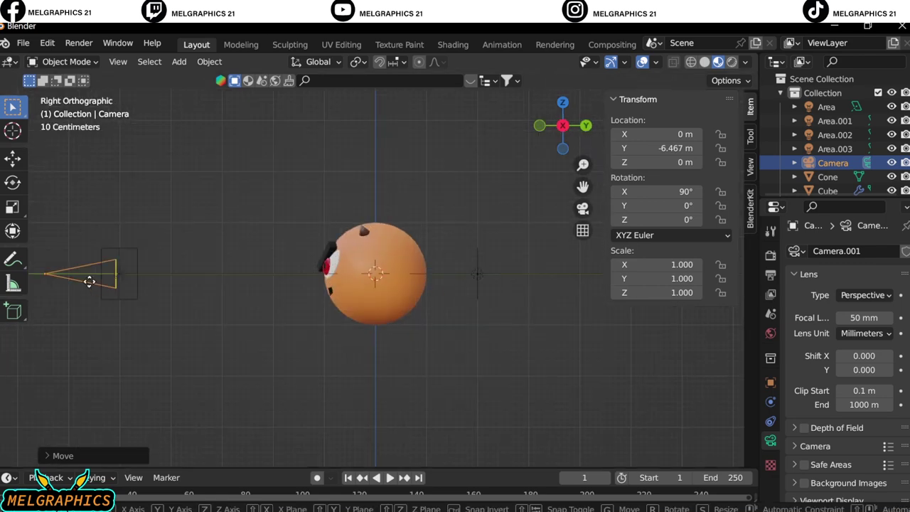
{"action": "left_click", "coordinate": [96, 287]}
Import the cyclorama backdrop as an FBX file.
{"action": "left_click", "coordinate": [22, 43]}
{"action": "left_click", "coordinate": [183, 357]}
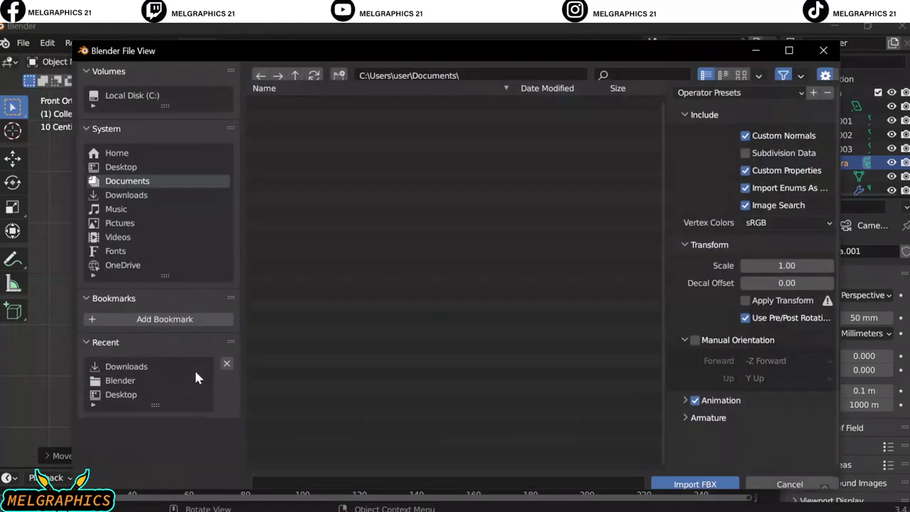
{"action": "left_click", "coordinate": [711, 481]}
{"action": "key", "text": "KP_1"}
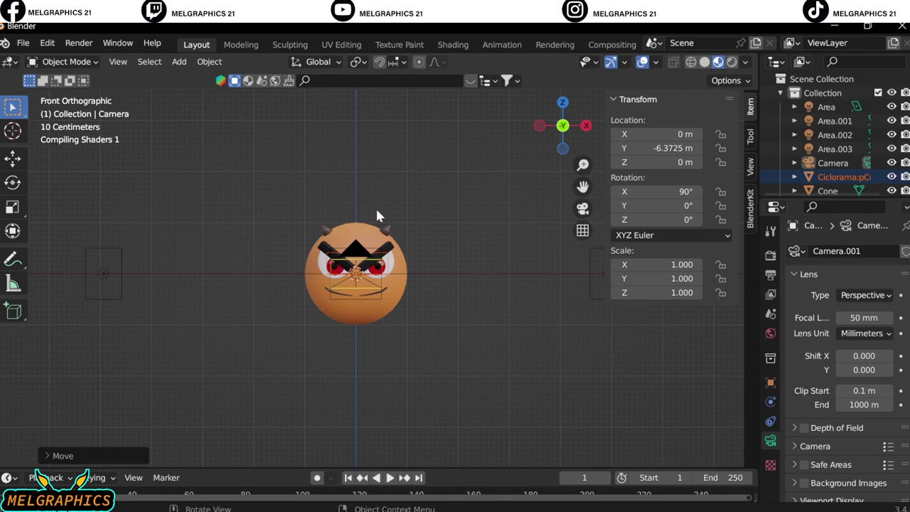
Scale up the backdrop and shift it along X behind the head, checking through the camera.
{"action": "key", "text": "s"}
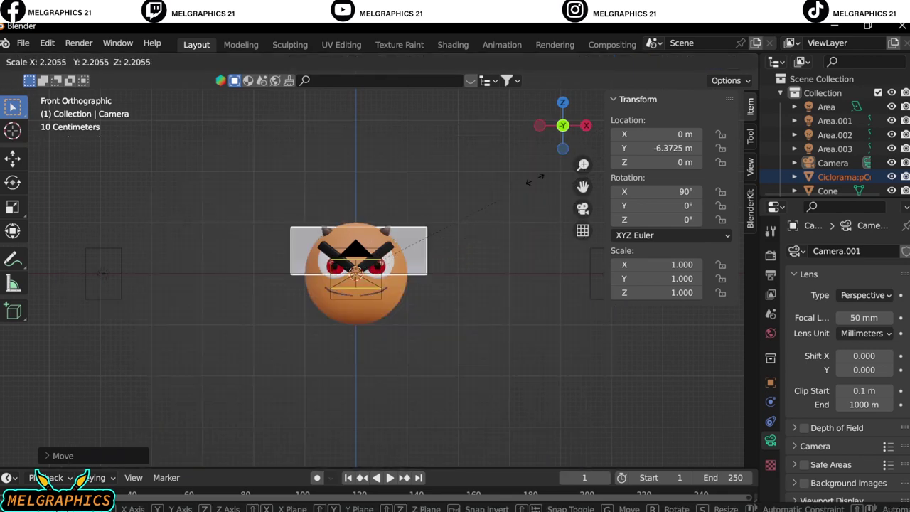
{"action": "left_click", "coordinate": [441, 316]}
{"action": "key", "text": "g"}
{"action": "key", "text": "x"}
{"action": "left_click", "coordinate": [431, 381]}
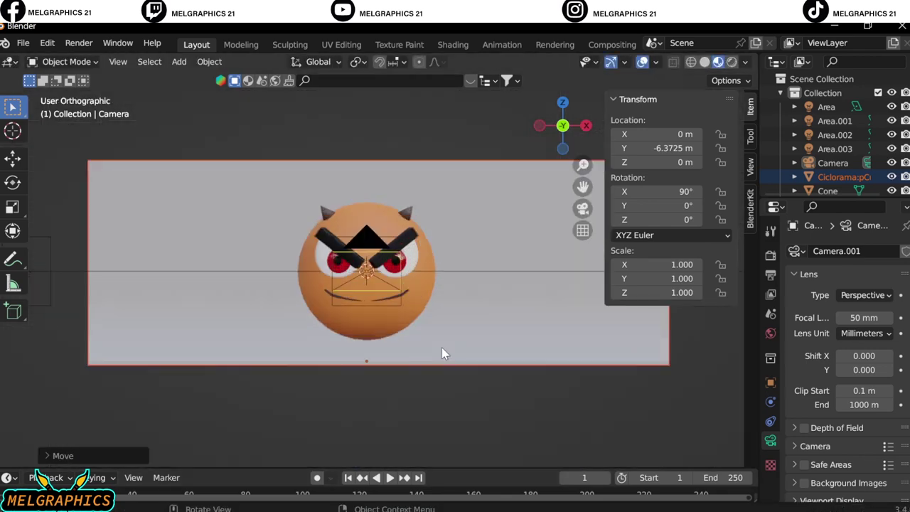
{"action": "key", "text": "KP_0"}
{"action": "scroll", "coordinate": [380, 268], "scroll_direction": "up", "scroll_amount": 5}
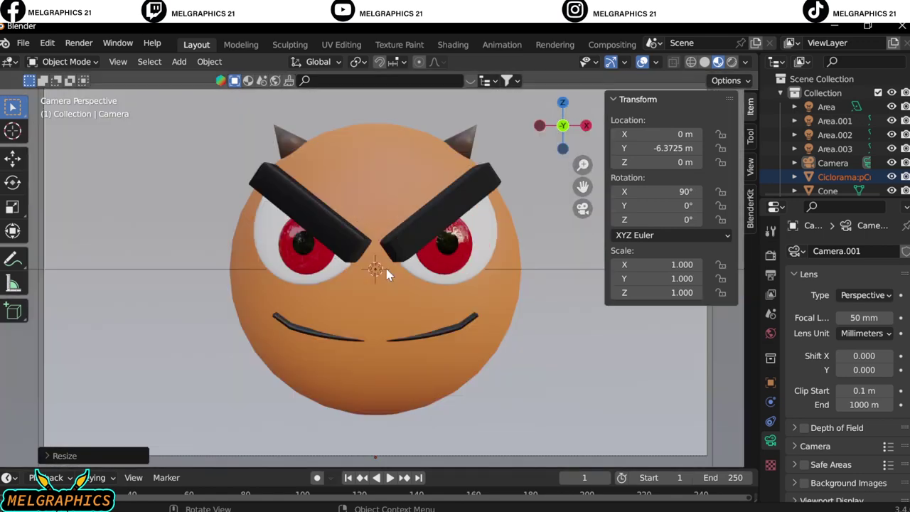
{"action": "scroll", "coordinate": [378, 284], "scroll_direction": "down", "scroll_amount": 7}
Switch to rendered preview and make the backdrop's base colour orange.
{"action": "key", "text": "z"}
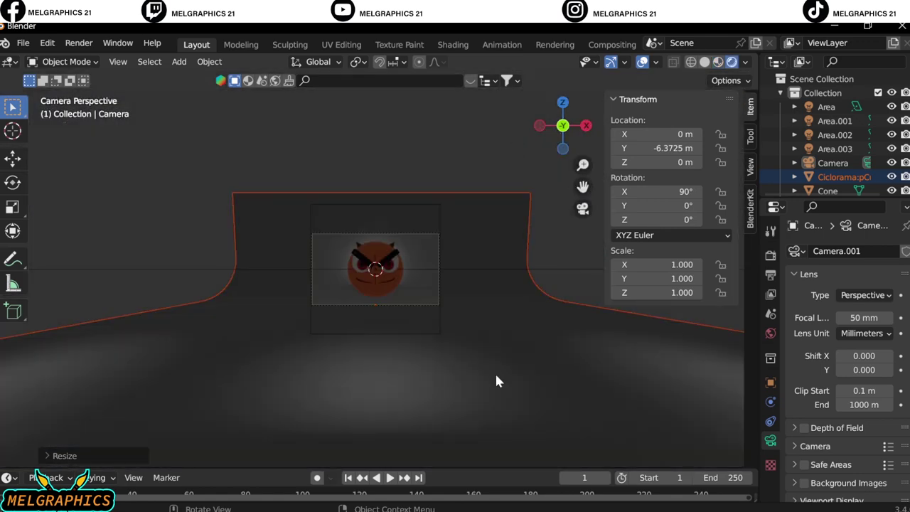
{"action": "left_click", "coordinate": [867, 458]}
{"action": "left_click_drag", "start_coordinate": [818, 301], "coordinate": [781, 331]}
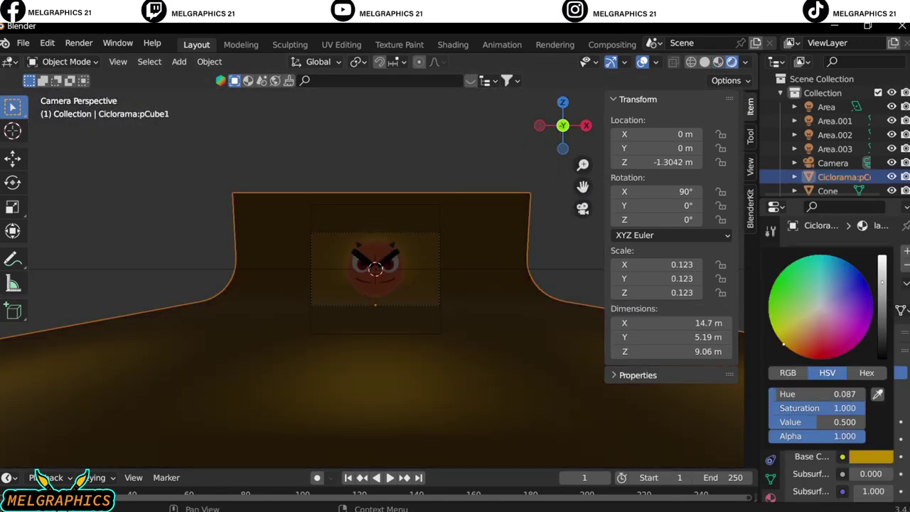
Pull the camera back along Y to -9.4073 m.
{"action": "key", "text": "KP_3"}
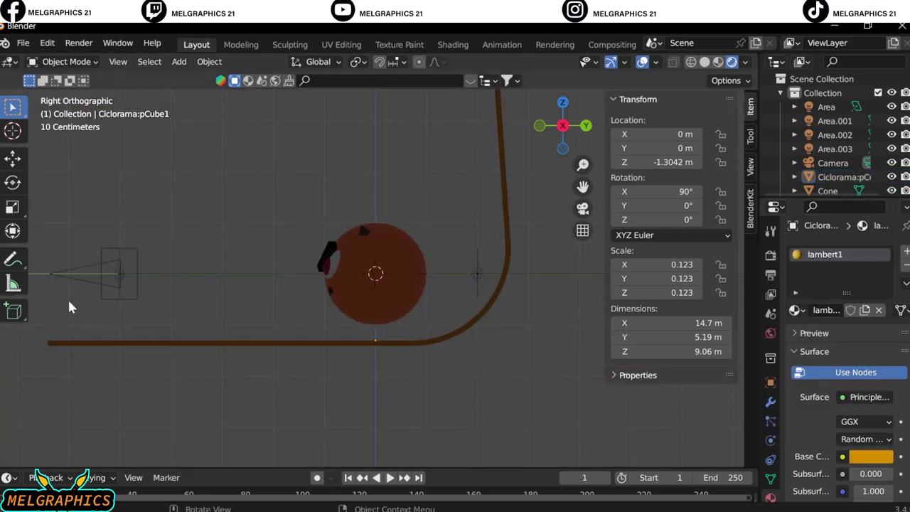
{"action": "scroll", "coordinate": [107, 284], "scroll_direction": "down", "scroll_amount": 2}
{"action": "left_click", "coordinate": [148, 270]}
{"action": "key", "text": "g"}
{"action": "key", "text": "y"}
{"action": "left_click", "coordinate": [61, 287]}
{"action": "key", "text": "KP_0"}
{"action": "key", "text": "KP_3"}
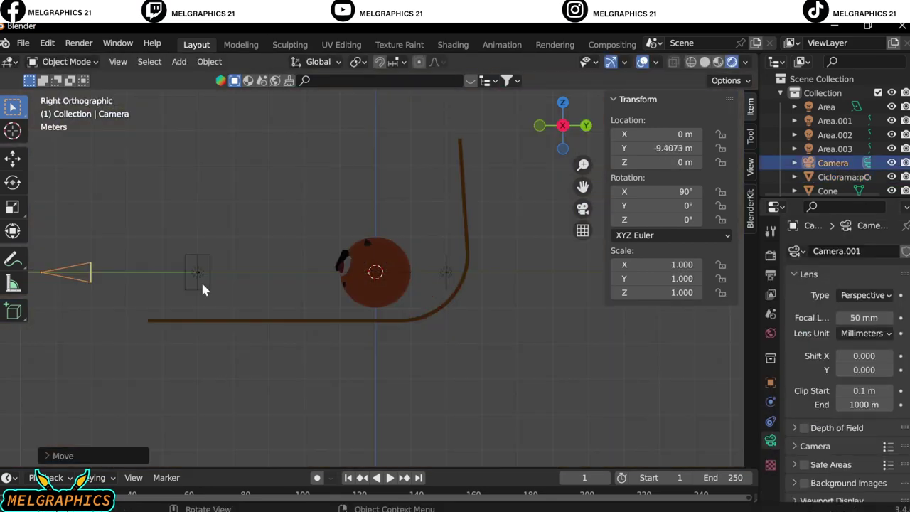
Raise the side light's power to 100 W.
{"action": "left_click", "coordinate": [199, 274]}
{"action": "key", "text": "KP_7"}
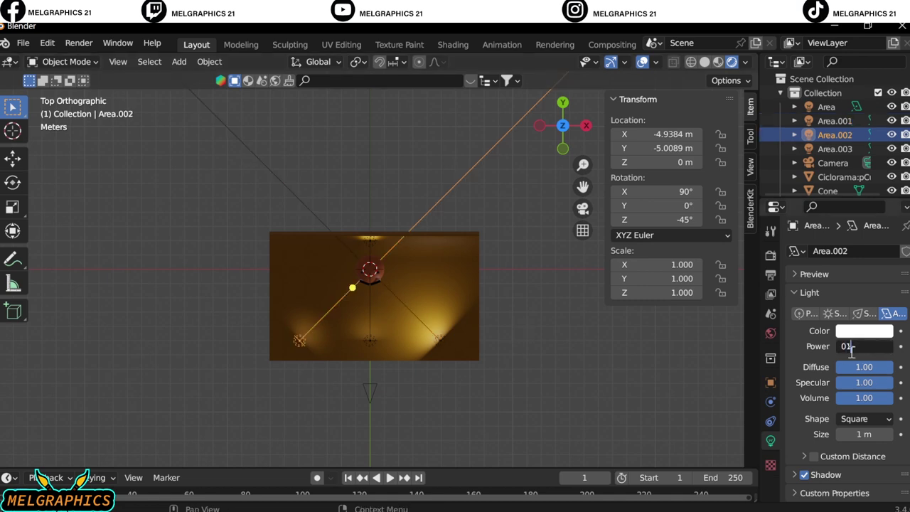
{"action": "key", "text": "Return"}
{"action": "type", "text": "100"}
{"action": "key", "text": "Return"}
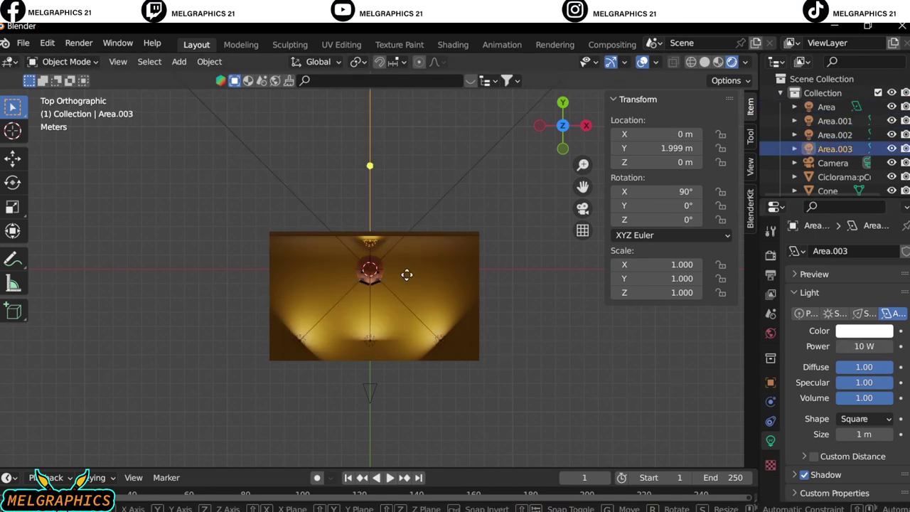
Reposition the back light and tilt it to 56.2°.
{"action": "left_click", "coordinate": [409, 291]}
{"action": "key", "text": "KP_3"}
{"action": "key", "text": "r"}
{"action": "left_click", "coordinate": [491, 345]}
{"action": "key", "text": "KP_0"}
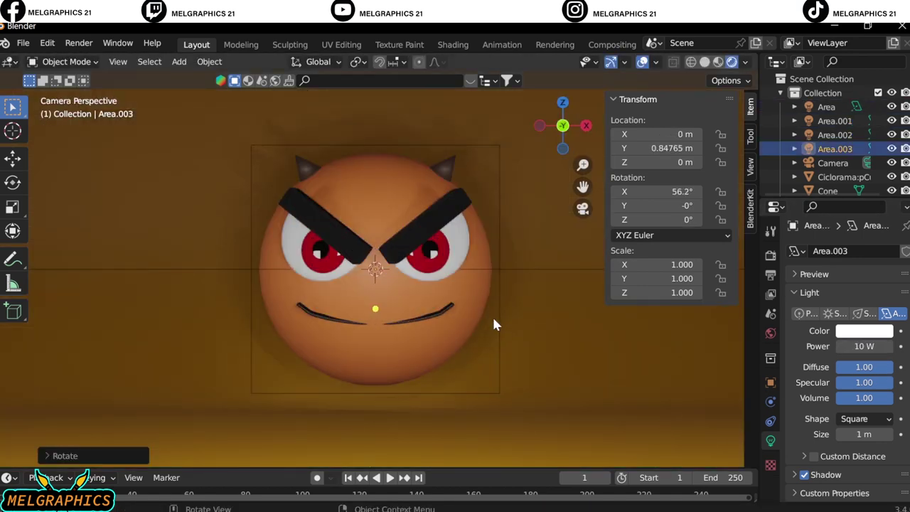
{"action": "scroll", "coordinate": [498, 313], "scroll_direction": "down", "scroll_amount": 3}
{"action": "scroll", "coordinate": [502, 304], "scroll_direction": "up", "scroll_amount": 2}
Lengthen the camera's focal length to 77 mm.
{"action": "left_click", "coordinate": [483, 423]}
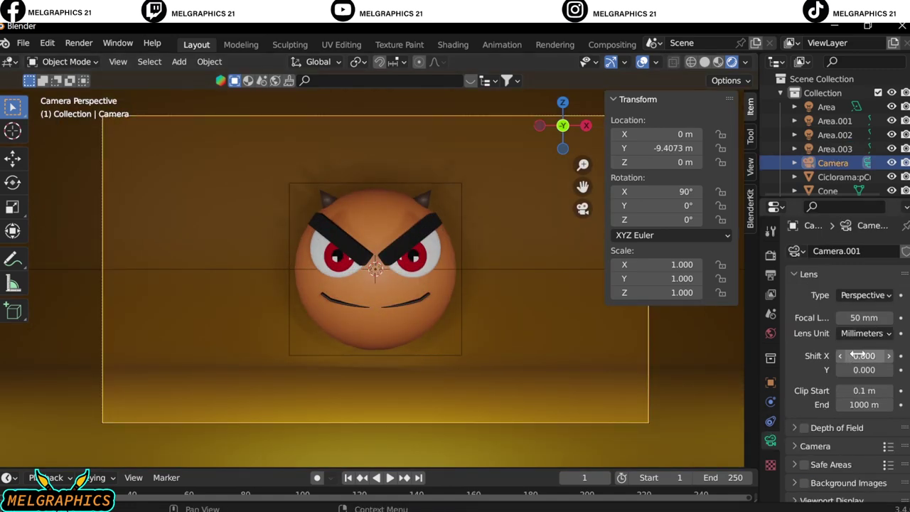
{"action": "left_click_drag", "start_coordinate": [864, 318], "coordinate": [882, 317]}
{"action": "scroll", "coordinate": [470, 356], "scroll_direction": "down", "scroll_amount": 1}
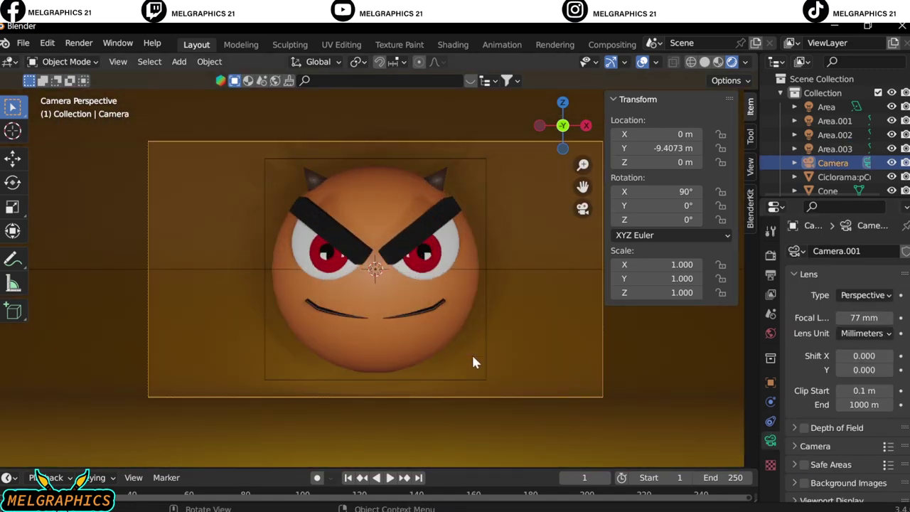
{"action": "left_click", "coordinate": [472, 336]}
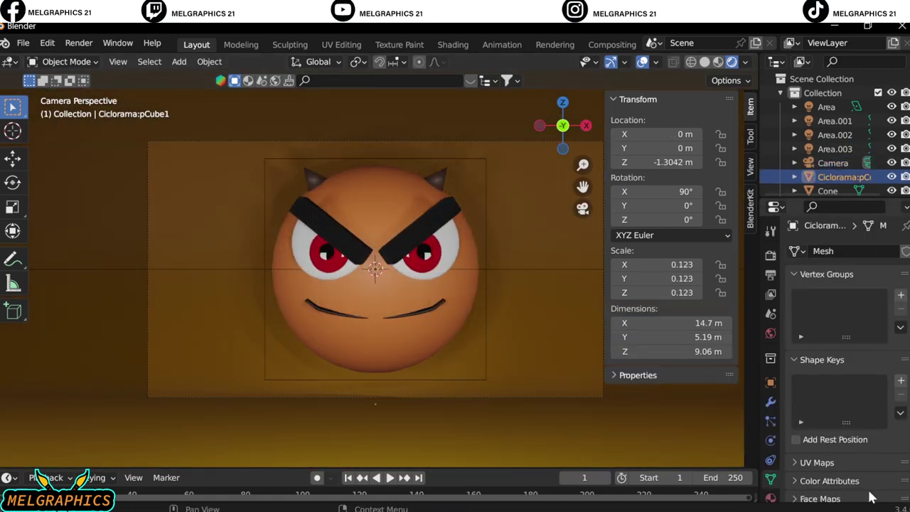
Turn the backdrop magenta and move the back light lower and farther back.
{"action": "left_click", "coordinate": [856, 286]}
{"action": "mouse_move", "coordinate": [497, 341]}
{"action": "middle_mouse_down"}
{"action": "mouse_move", "coordinate": [466, 355]}
{"action": "mouse_move", "coordinate": [483, 283]}
{"action": "middle_mouse_up"}
{"action": "left_click", "coordinate": [483, 283]}
{"action": "key", "text": "KP_3"}
{"action": "left_click", "coordinate": [470, 298]}
{"action": "key", "text": "g"}
{"action": "left_click", "coordinate": [497, 310]}
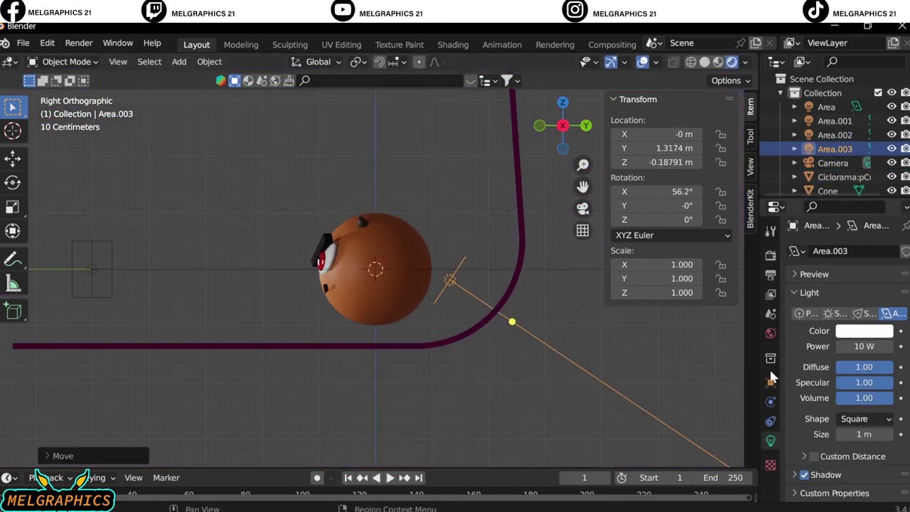
Give the back light a pink colour, reverting a trial green colour.
{"action": "left_click", "coordinate": [864, 331]}
{"action": "left_click", "coordinate": [853, 221]}
{"action": "key", "text": "KP_0"}
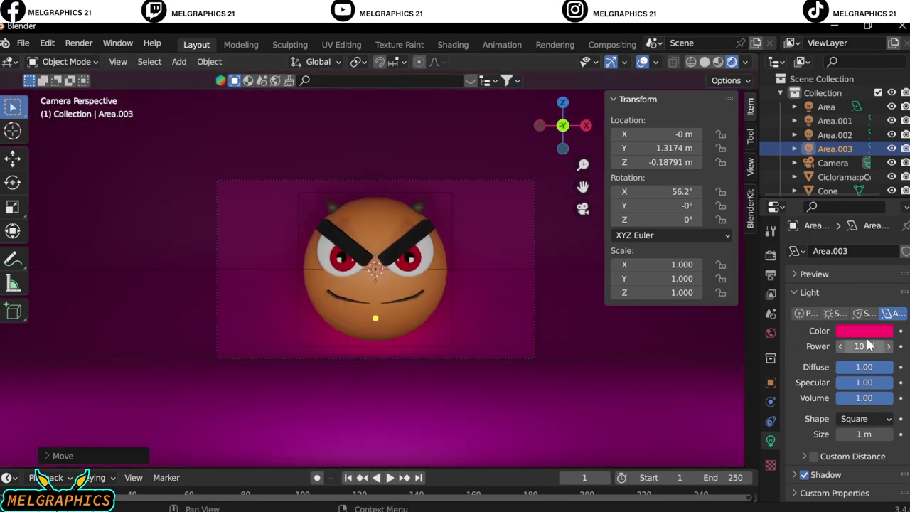
{"action": "left_click", "coordinate": [864, 330]}
{"action": "left_click", "coordinate": [780, 169]}
{"action": "middle_click_drag", "start_coordinate": [455, 299], "coordinate": [494, 360]}
{"action": "key", "text": "ctrl+z"}
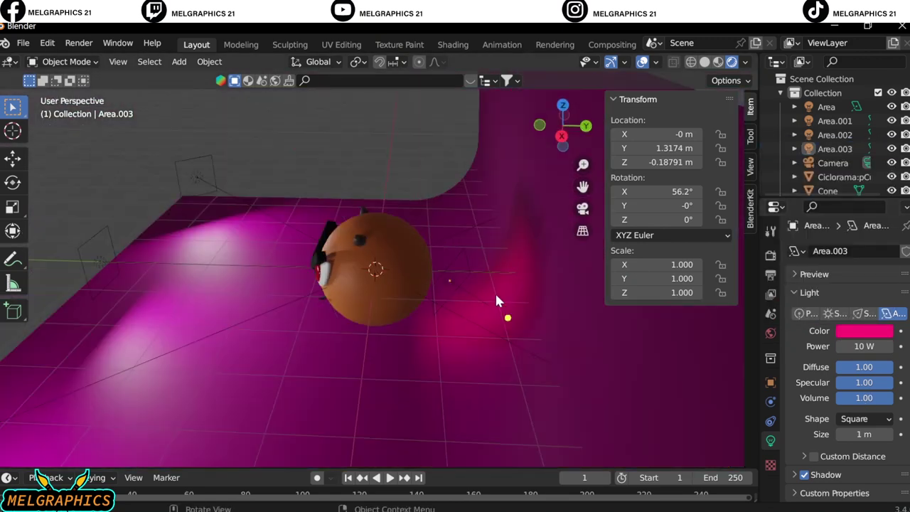
{"action": "key", "text": "KP_0"}
{"action": "scroll", "coordinate": [425, 297], "scroll_direction": "up", "scroll_amount": 3}
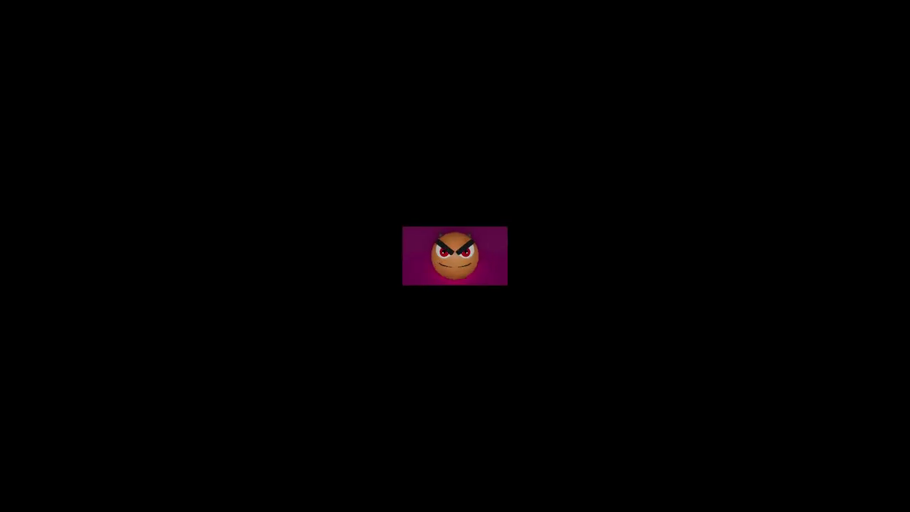